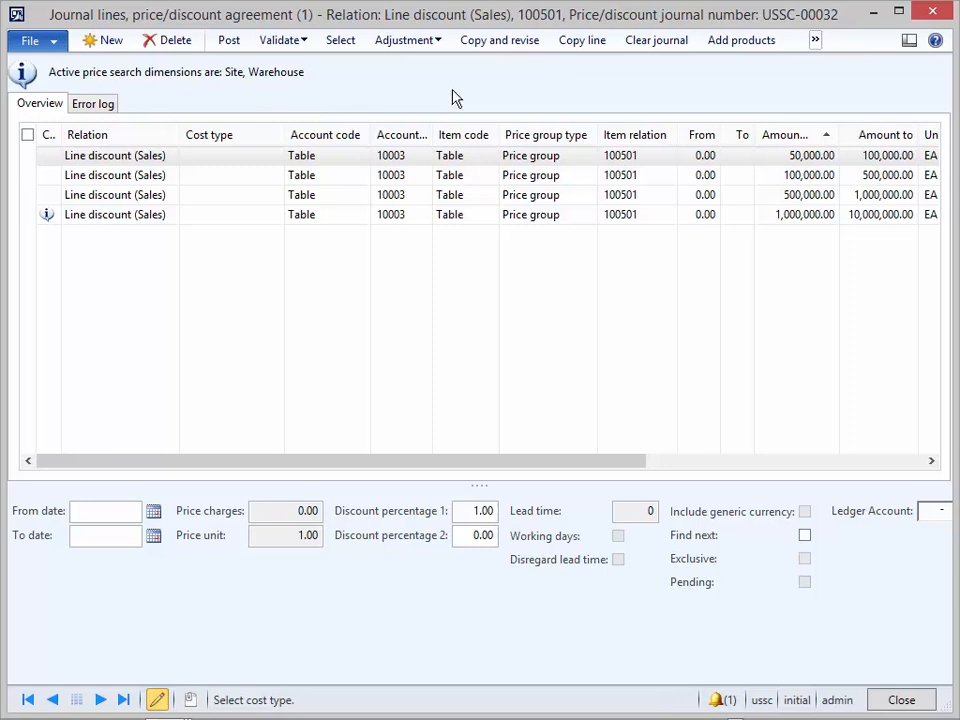
Close the price/discount journal windows and open the Sales and marketing workflows list from the module's setup area
left_click(932, 11)
left_click(935, 20)
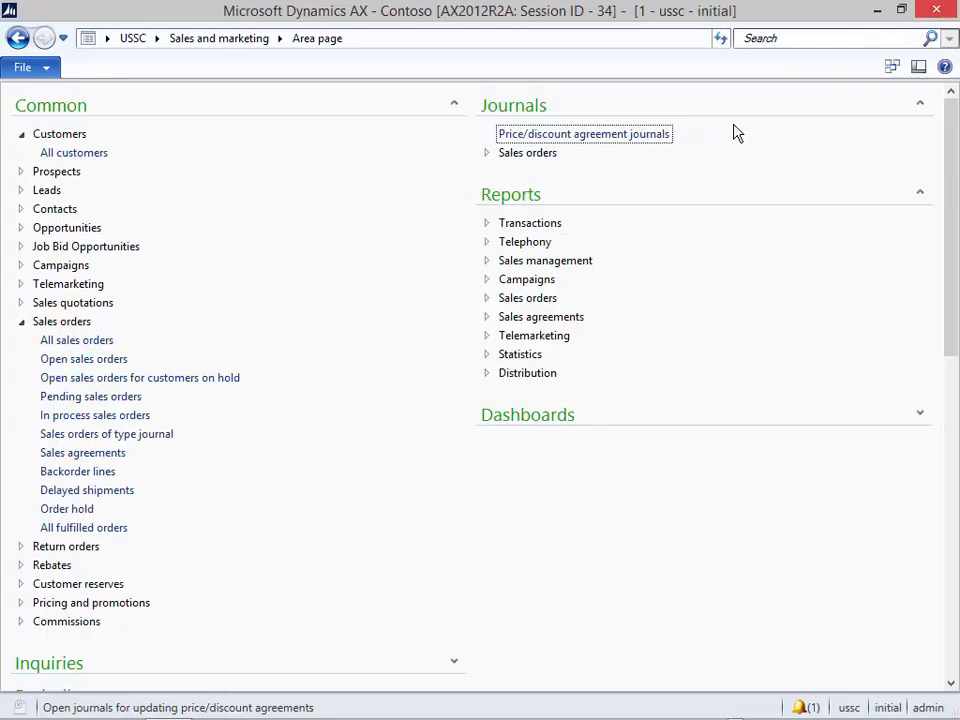
scroll(250, 538, "down", 3)
scroll(230, 536, "down", 2)
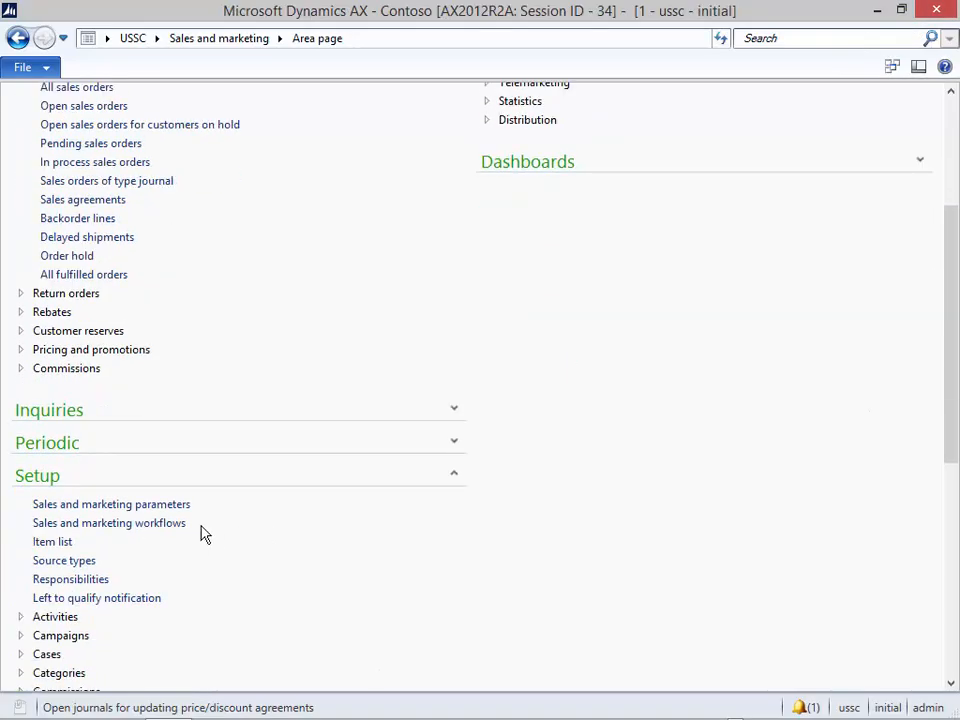
left_click(131, 530)
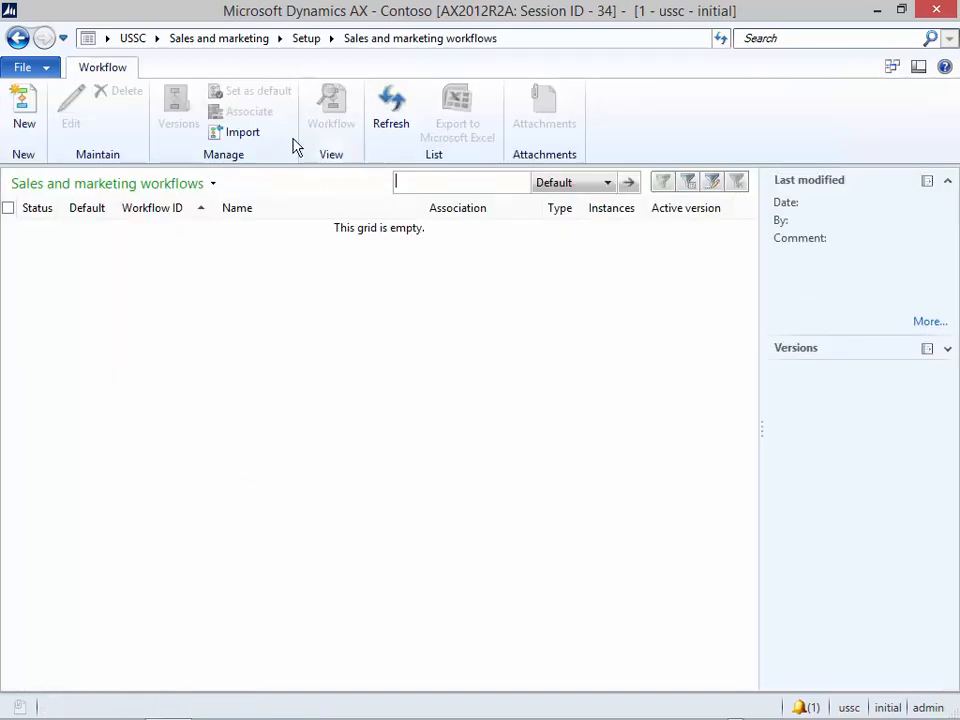
Create a new workflow of the type Trade agreement workflow
left_click(26, 108)
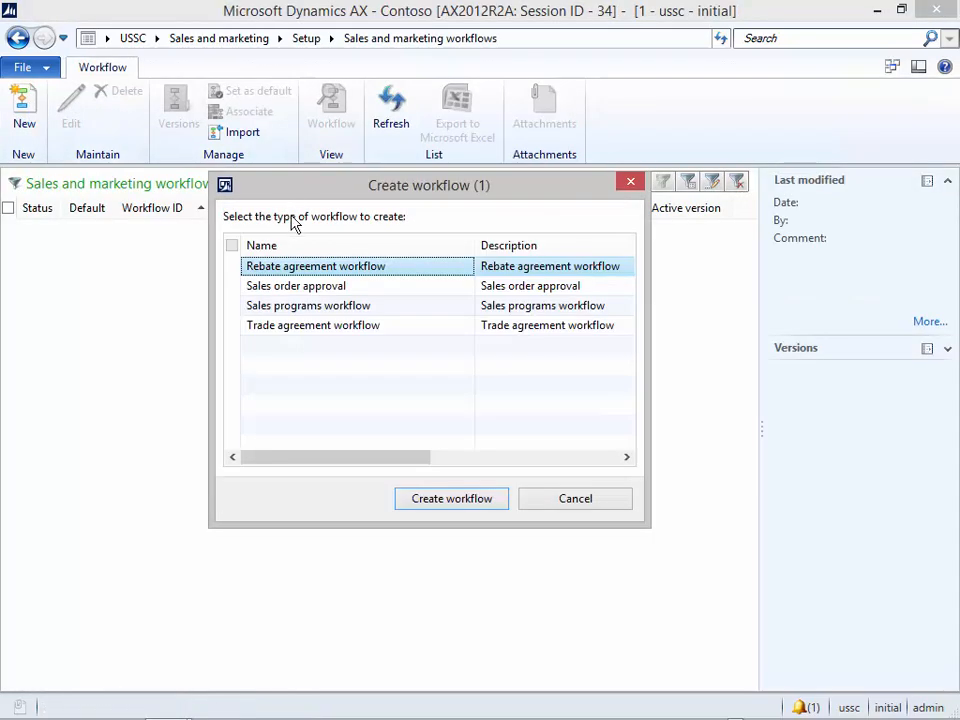
left_click(295, 331)
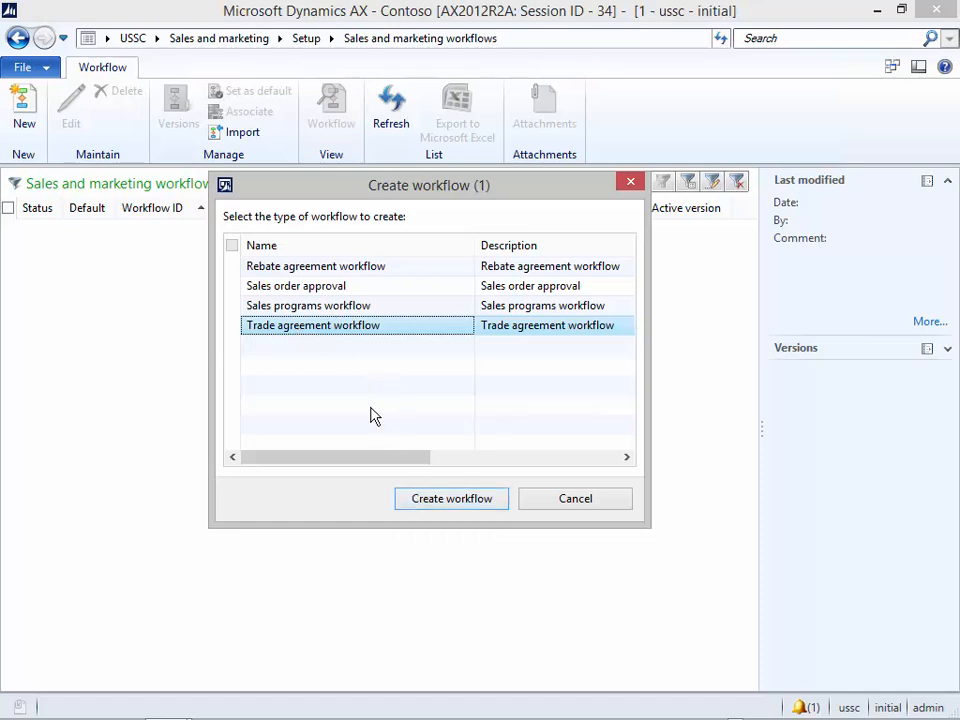
left_click(442, 503)
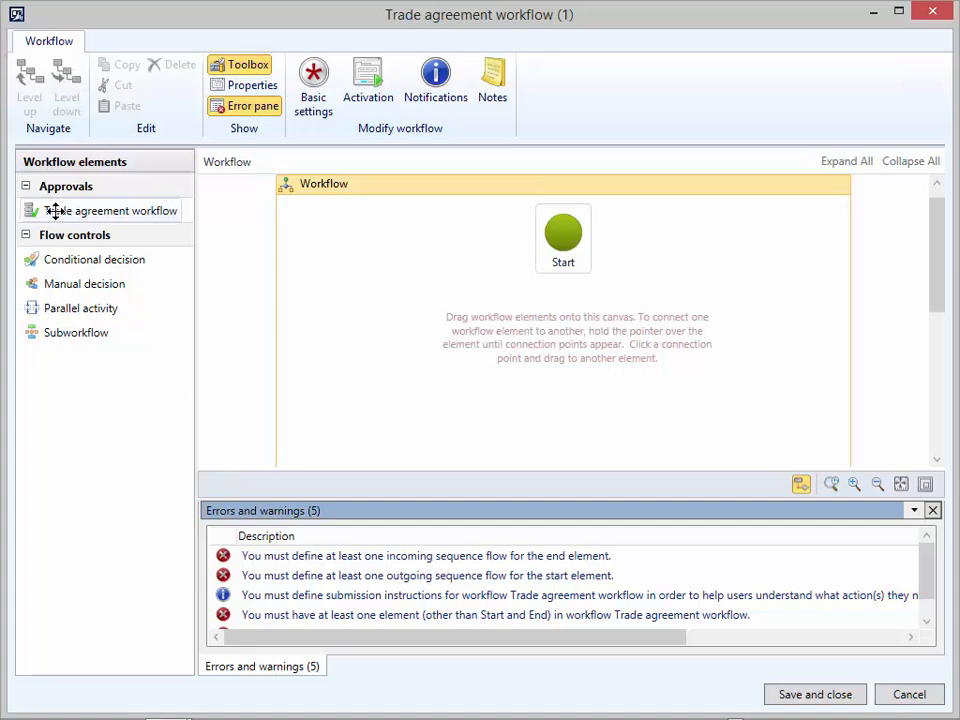
Place the Trade agreement workflow approval element between Start and End, and connect Start to it and it to End
left_click_drag(563, 238, 568, 345)
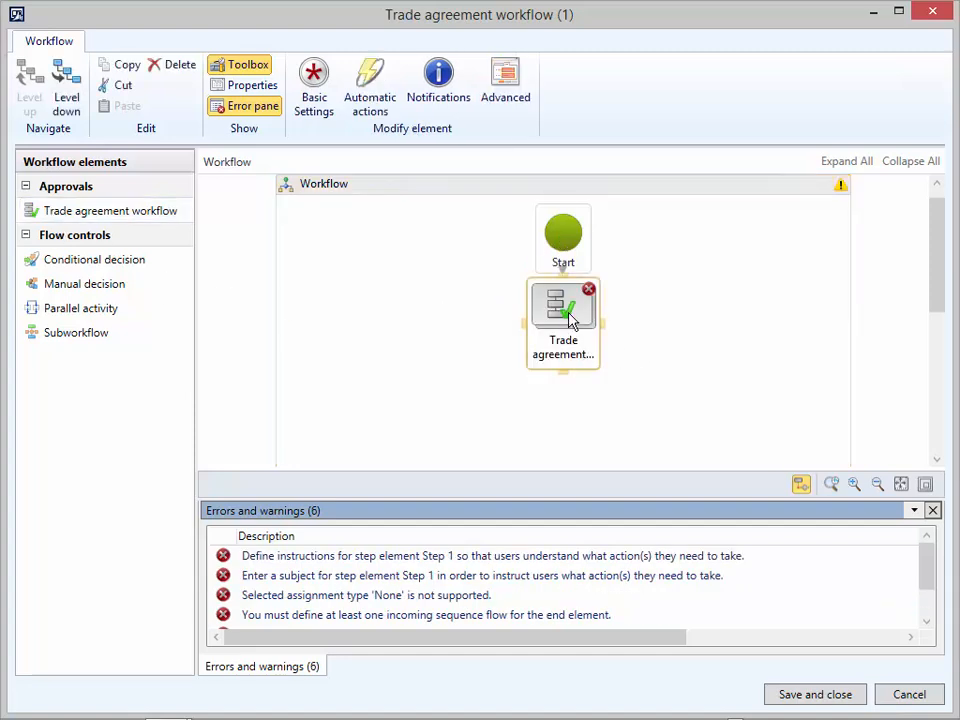
left_click_drag(570, 318, 572, 250)
left_click(940, 368)
left_click(940, 368)
left_click_drag(930, 352, 876, 311)
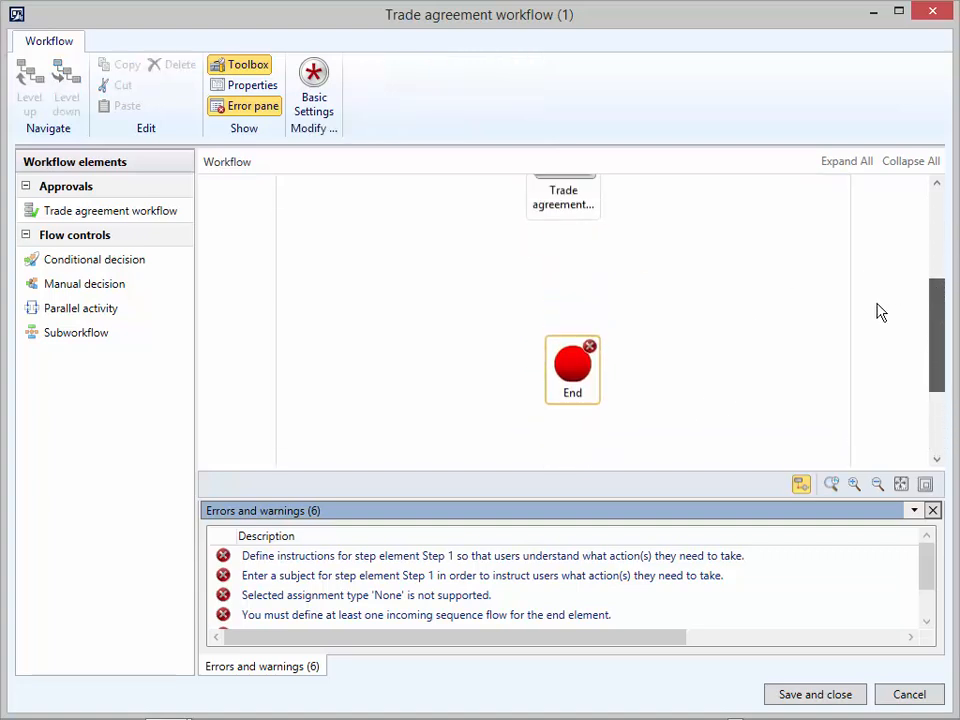
left_click_drag(572, 375, 563, 333)
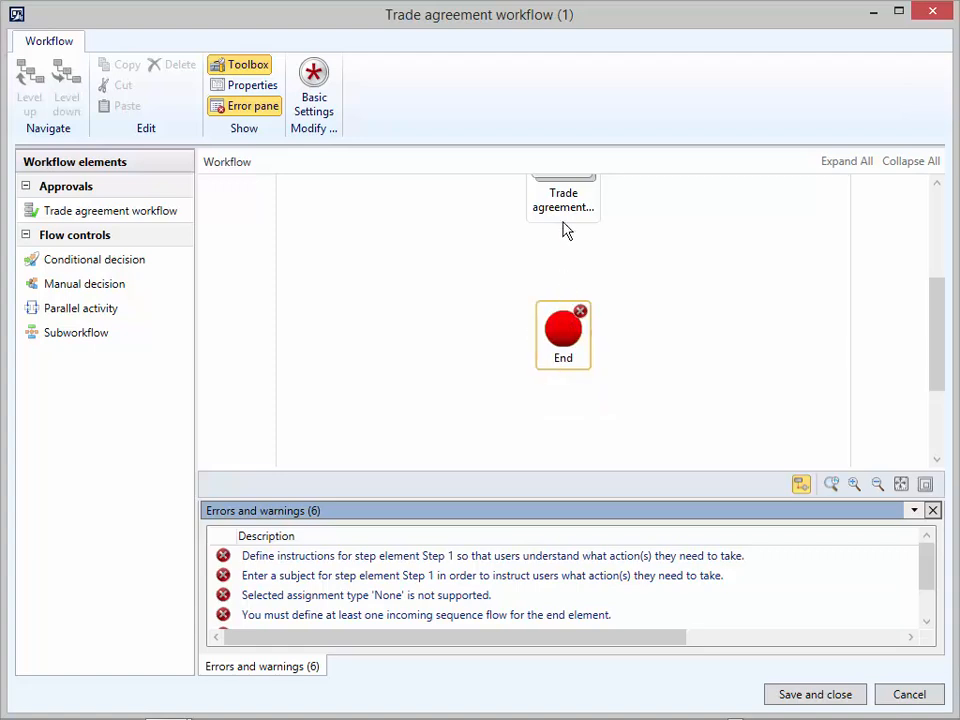
left_click_drag(563, 238, 563, 332)
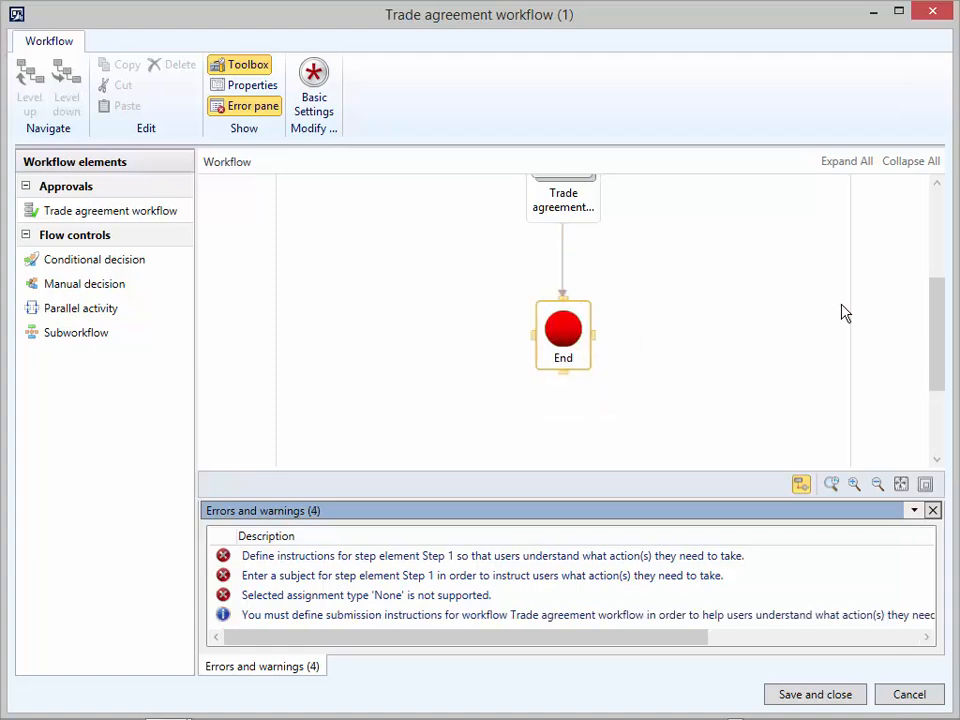
left_click_drag(932, 356, 946, 240)
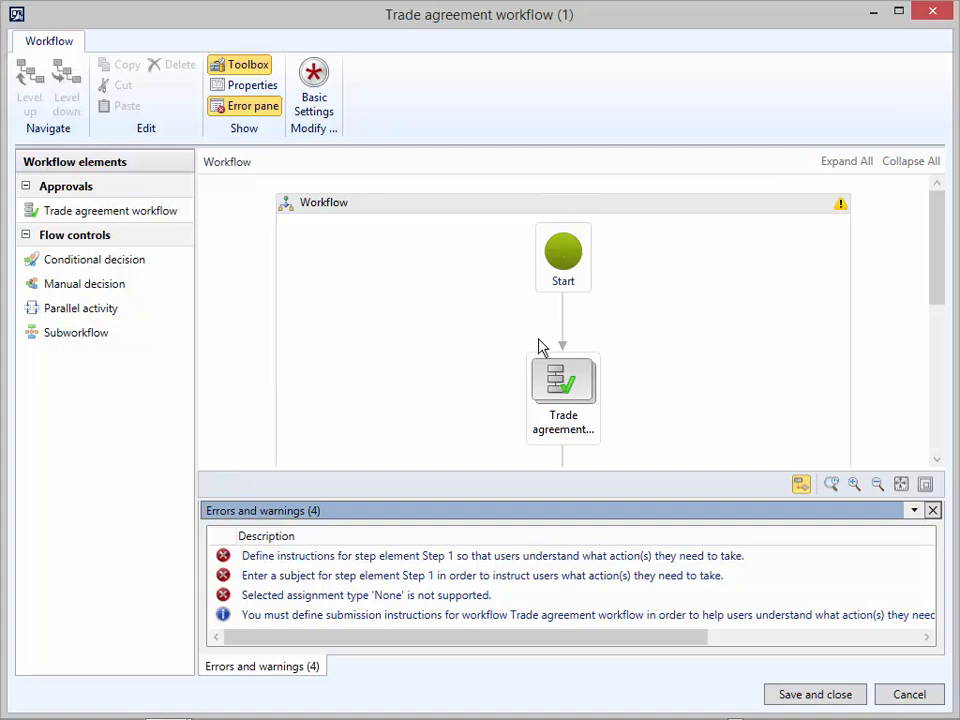
Open the basic settings of Step 1 in the approval element and name the step Trade Agreement Approval
double_click(403, 557)
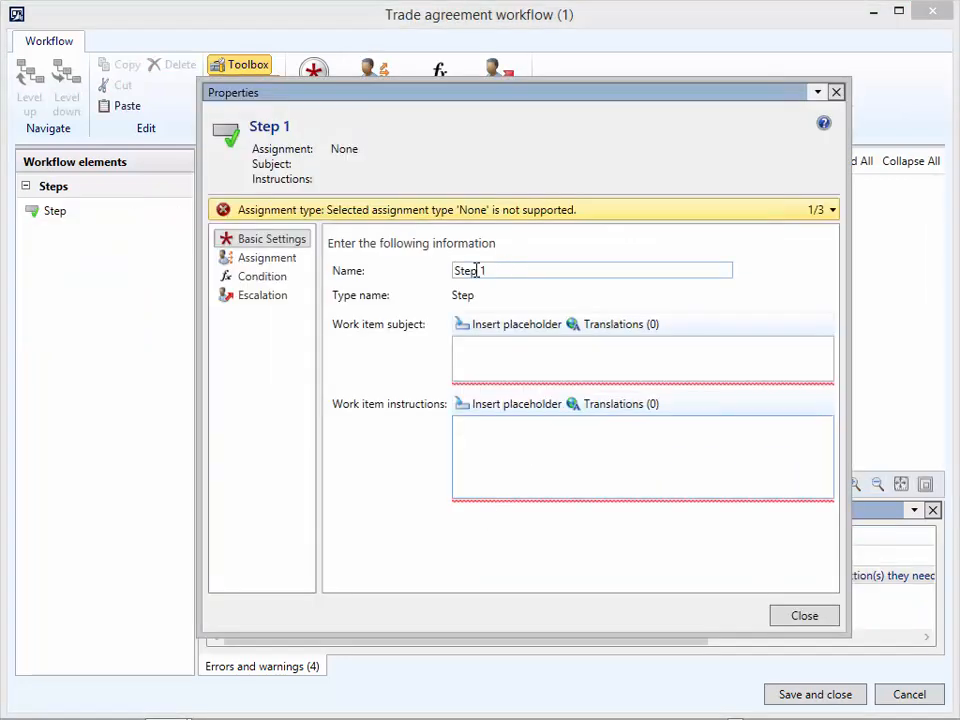
triple_click(476, 270)
type("T")
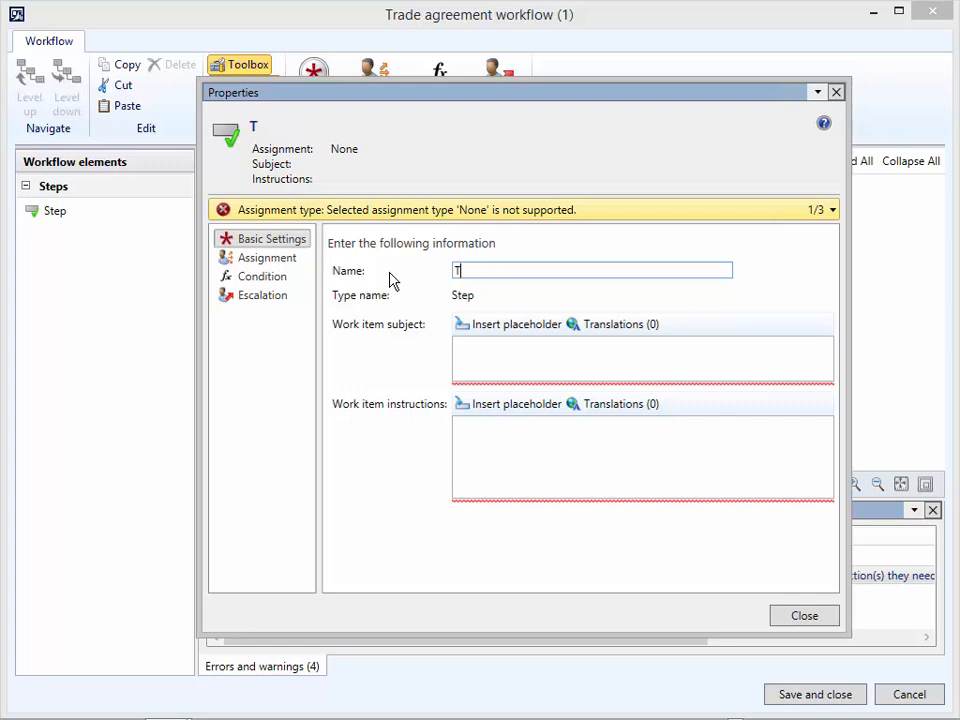
type("rade Ag")
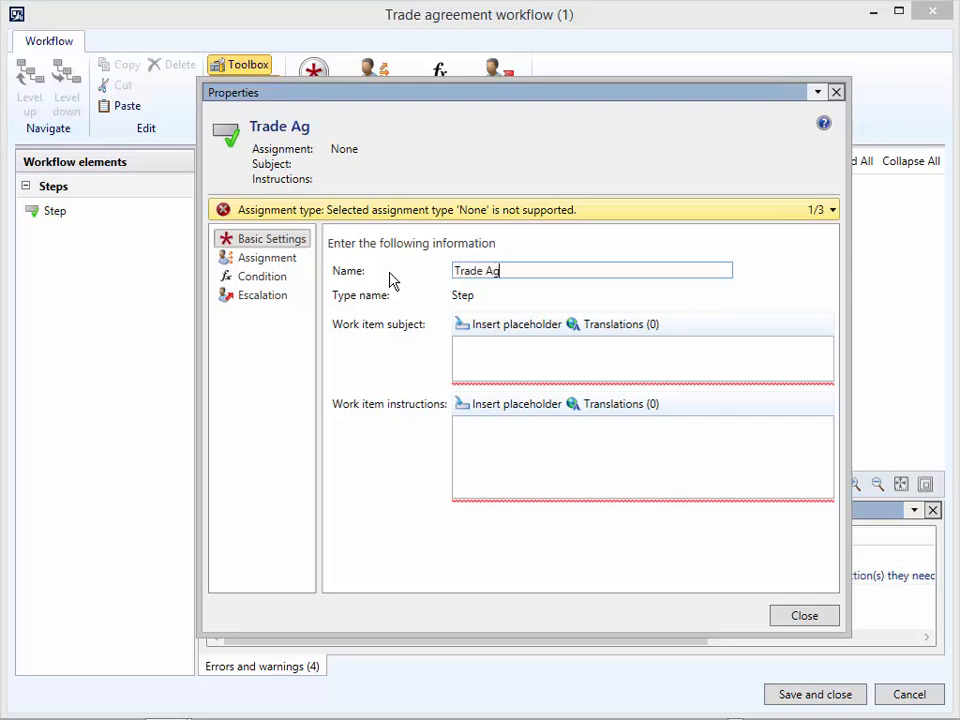
type("reement")
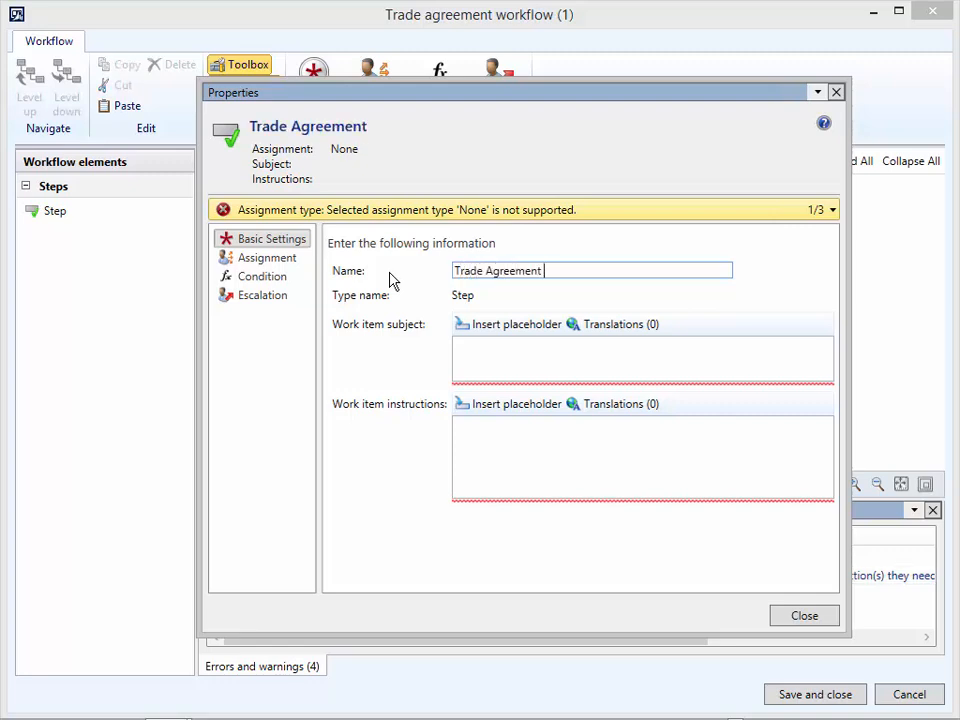
type(" Approval")
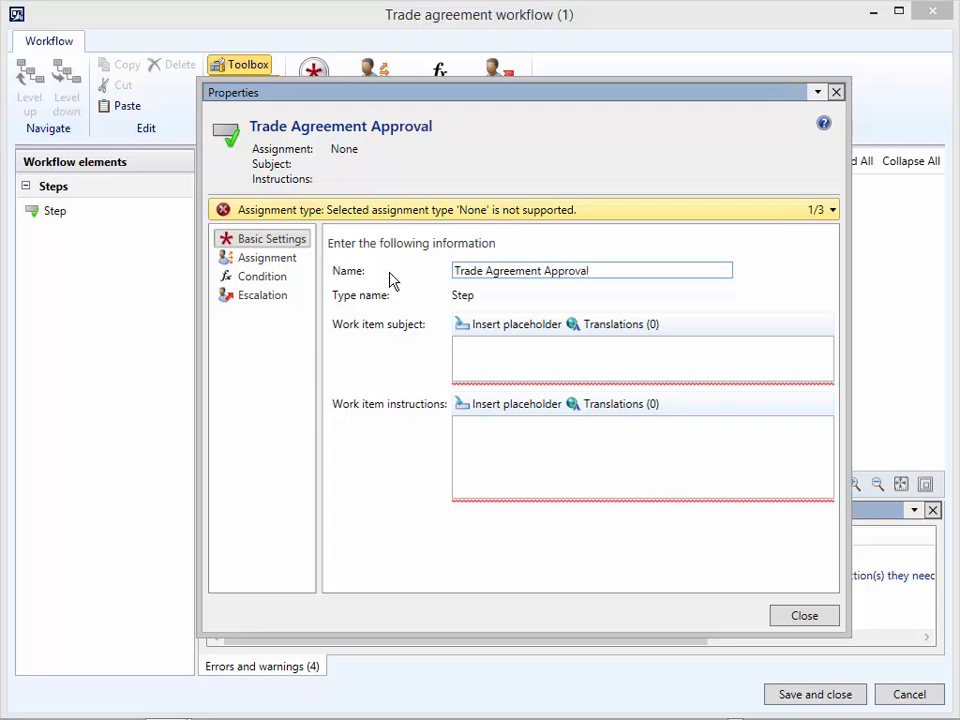
Enter "Trade Agreement Requires Approval" as the step's work item subject
left_click(485, 360)
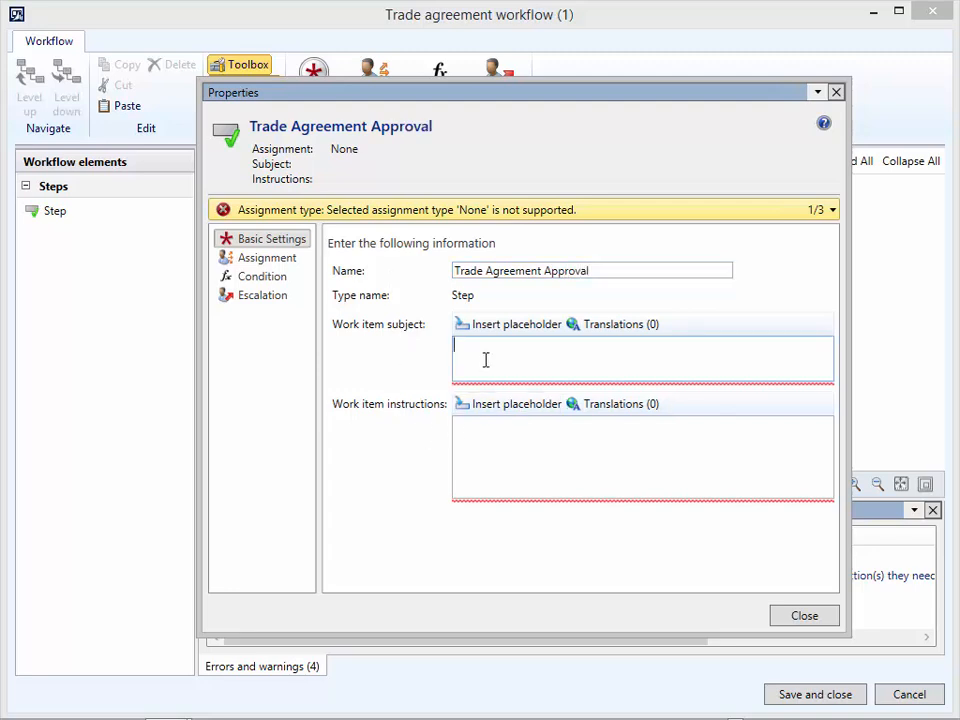
type("Tr")
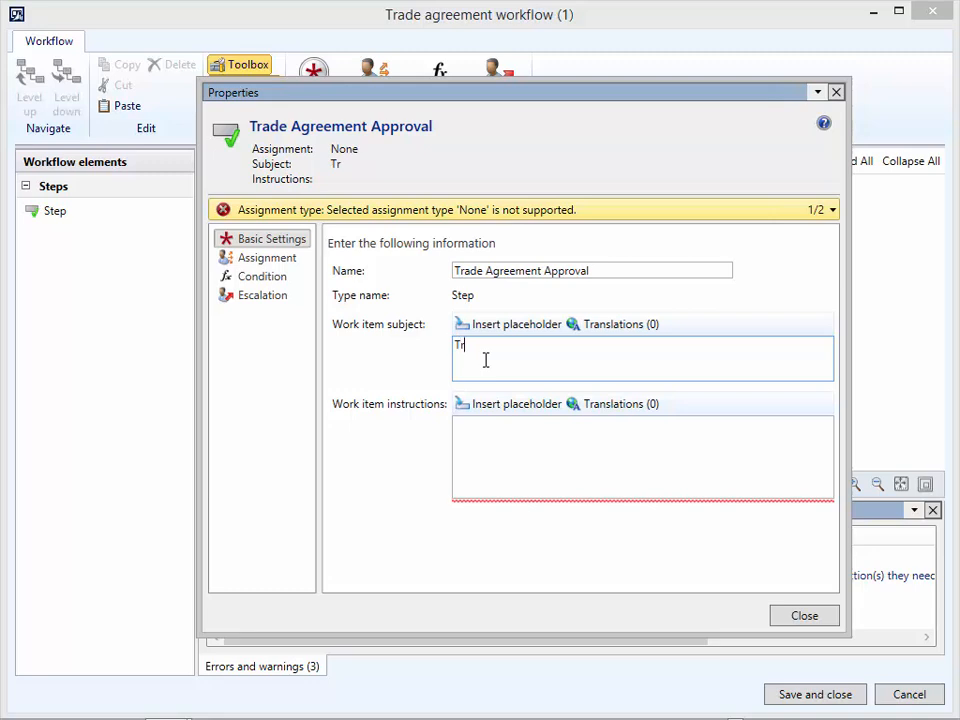
type("ade Agreement Requyi")
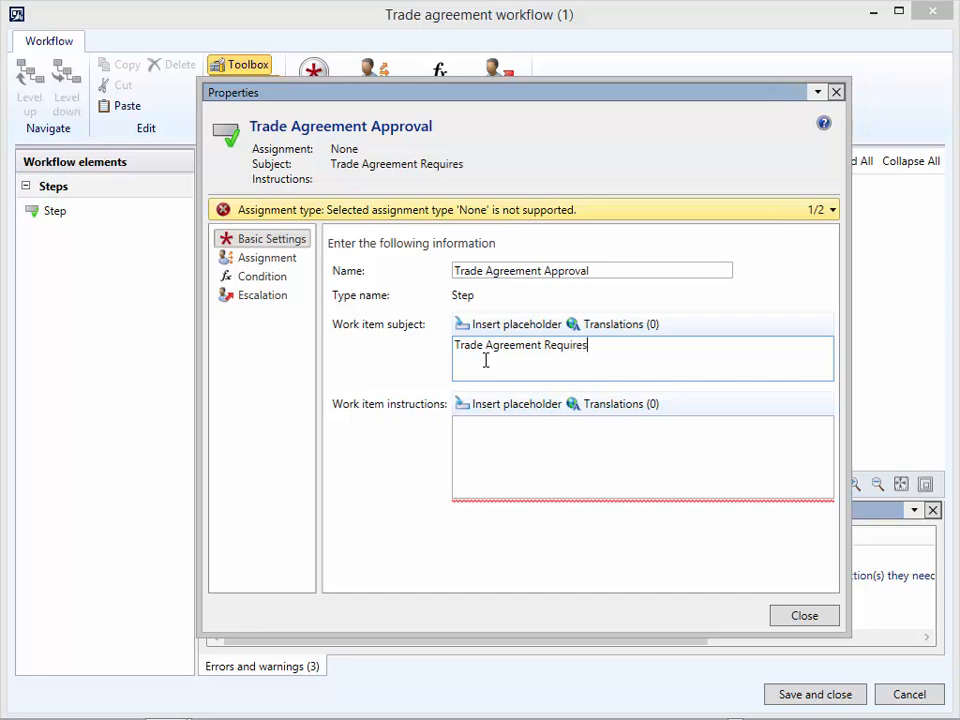
type("pproval")
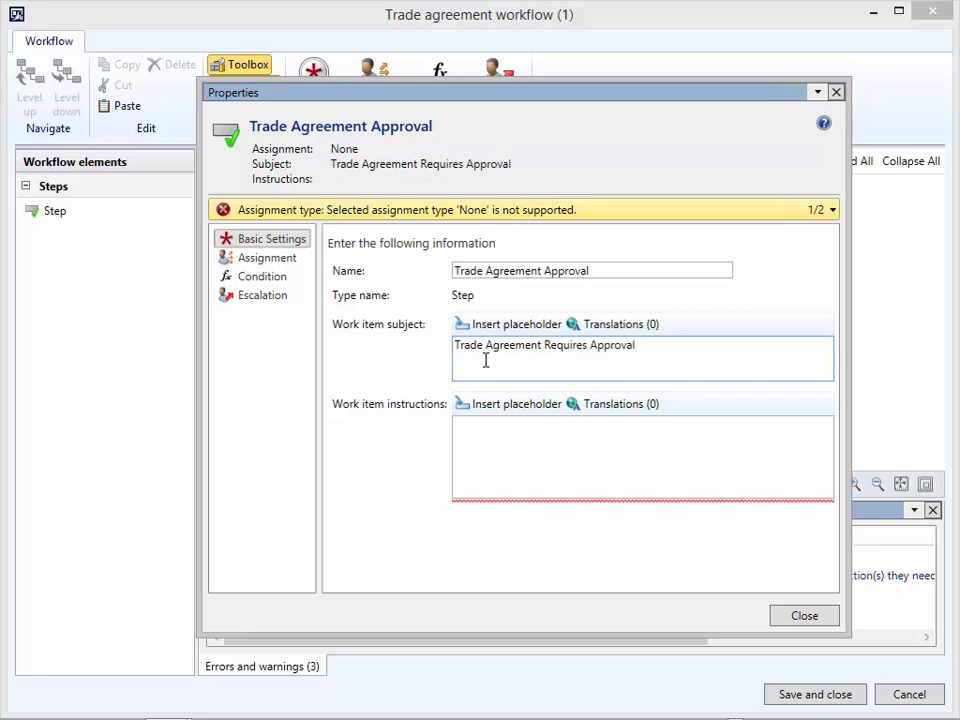
Enter "Please approve the trade agreement" as the work item instructions and close the step's properties
left_click(529, 435)
type("Plk")
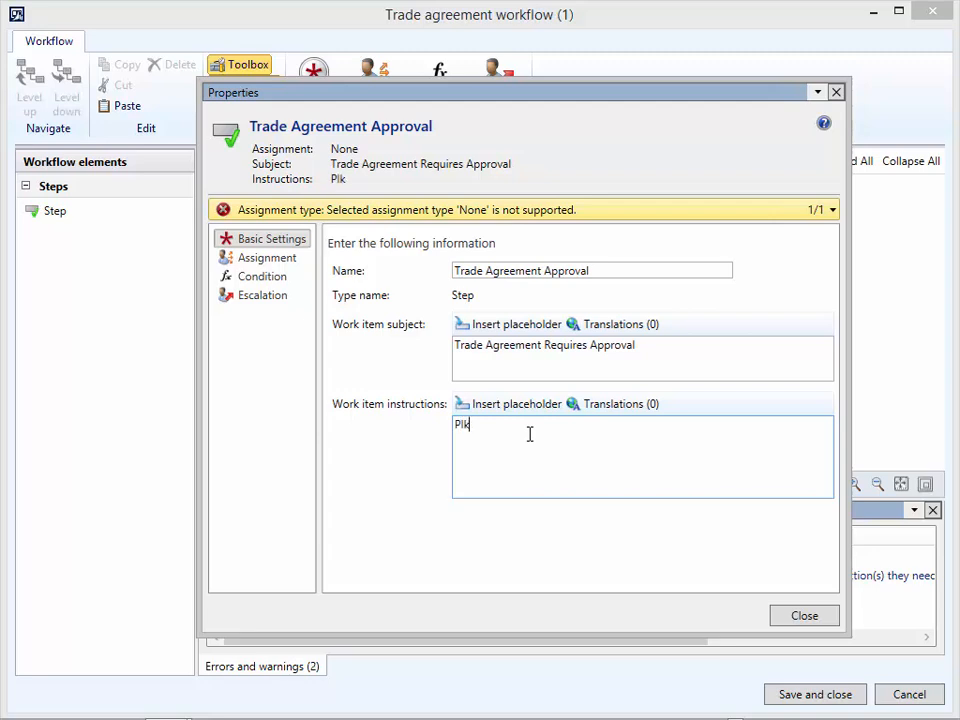
type("e")
key("BackSpace")
key("BackSpace")
type("ease approve t")
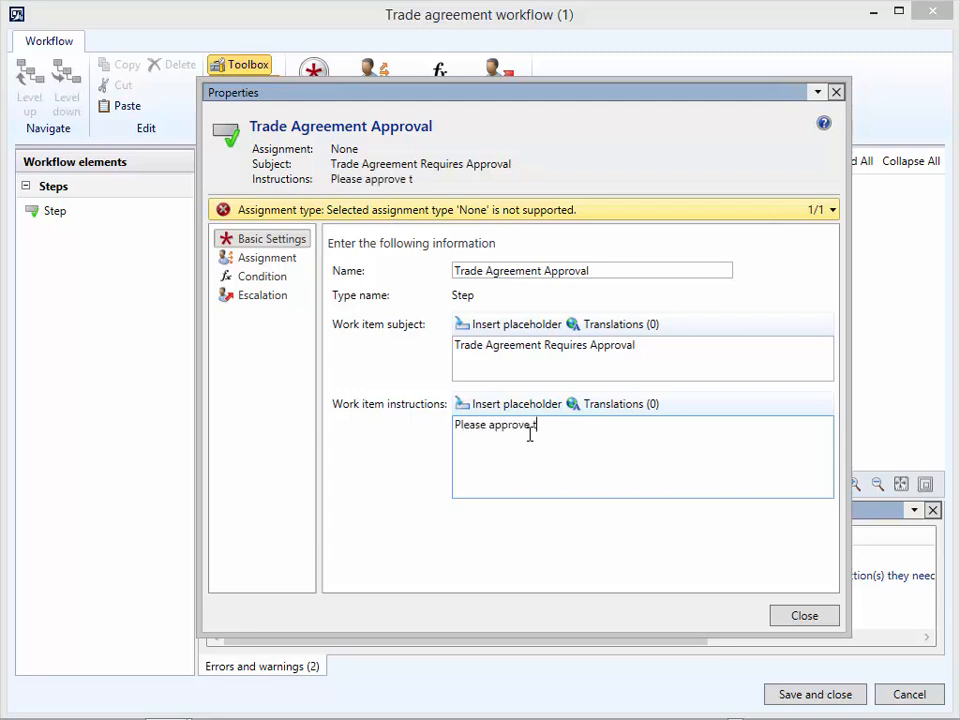
type("he trade ag")
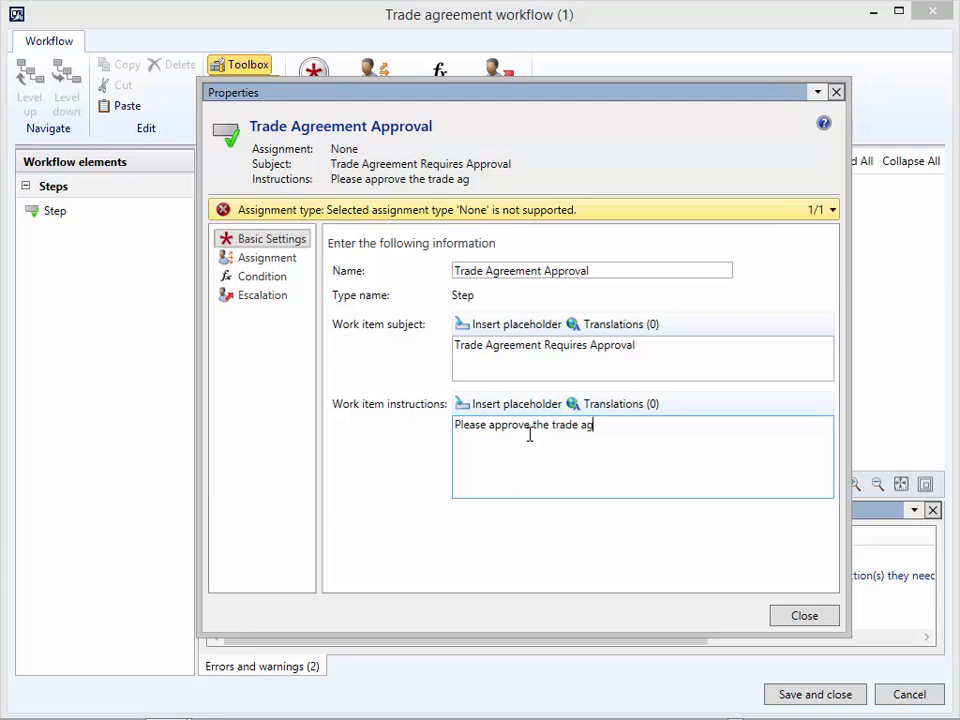
type("reement")
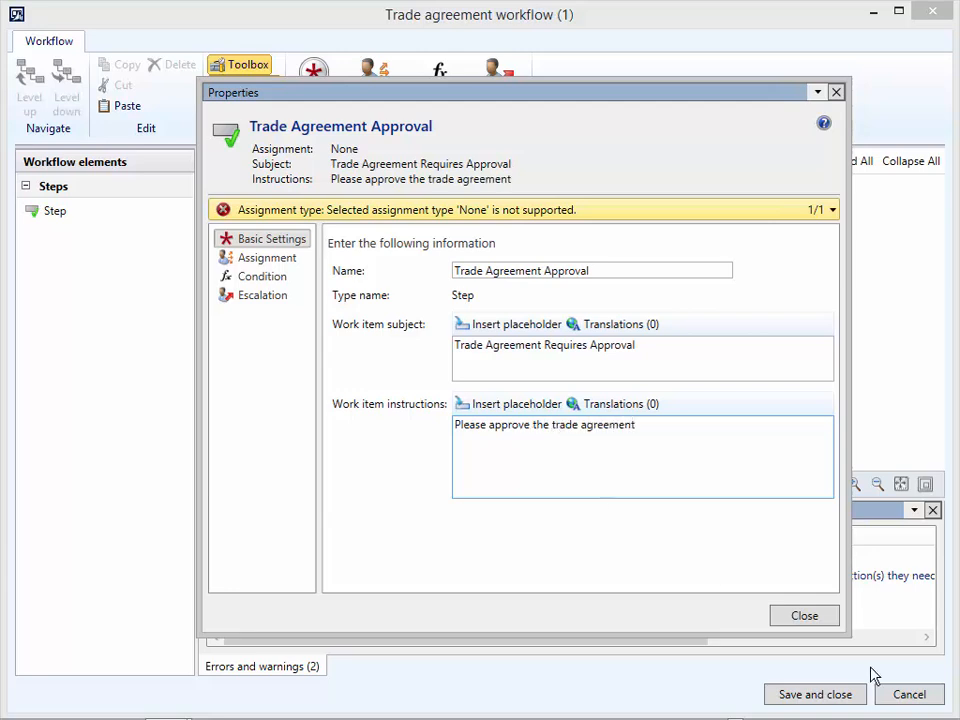
left_click(812, 619)
Set the approval step's assignment type to User and assign it to the admin user
double_click(373, 553)
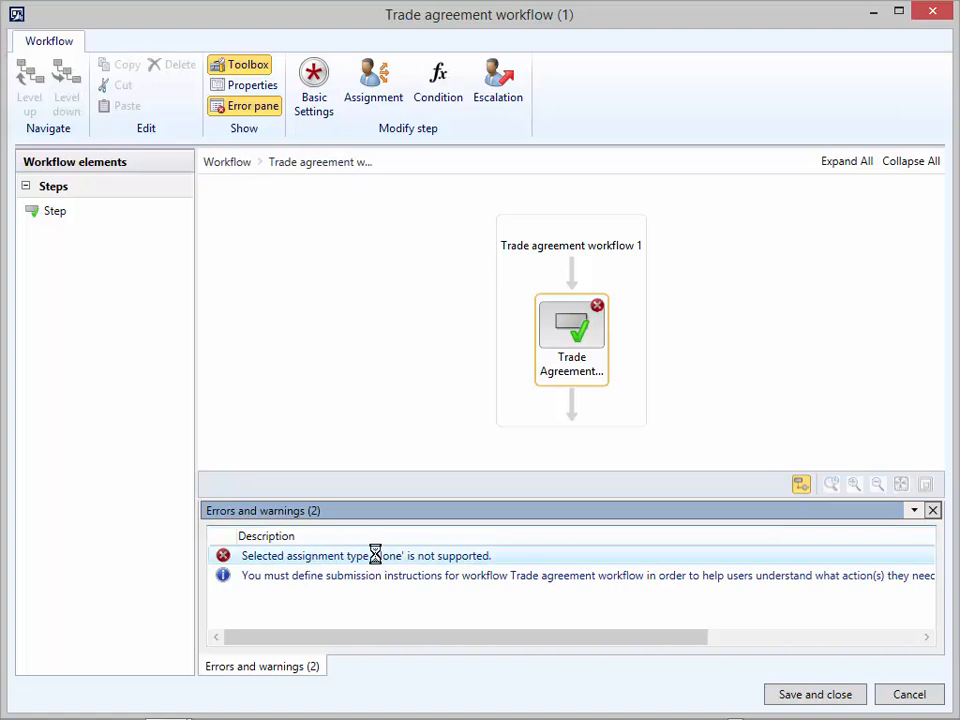
left_click(357, 388)
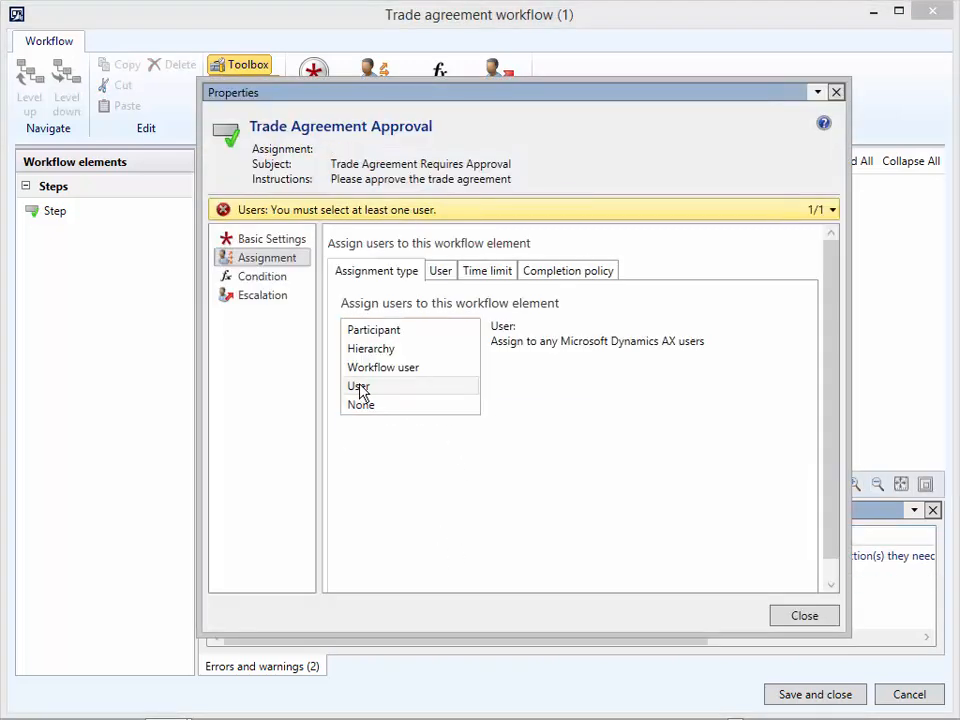
left_click(445, 273)
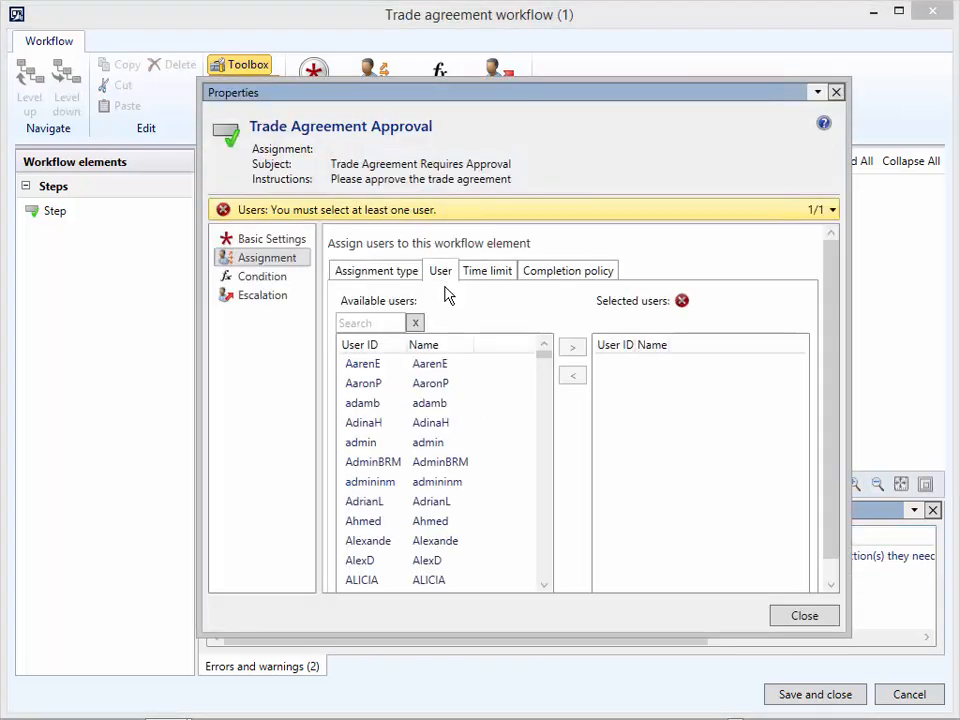
left_click(371, 443)
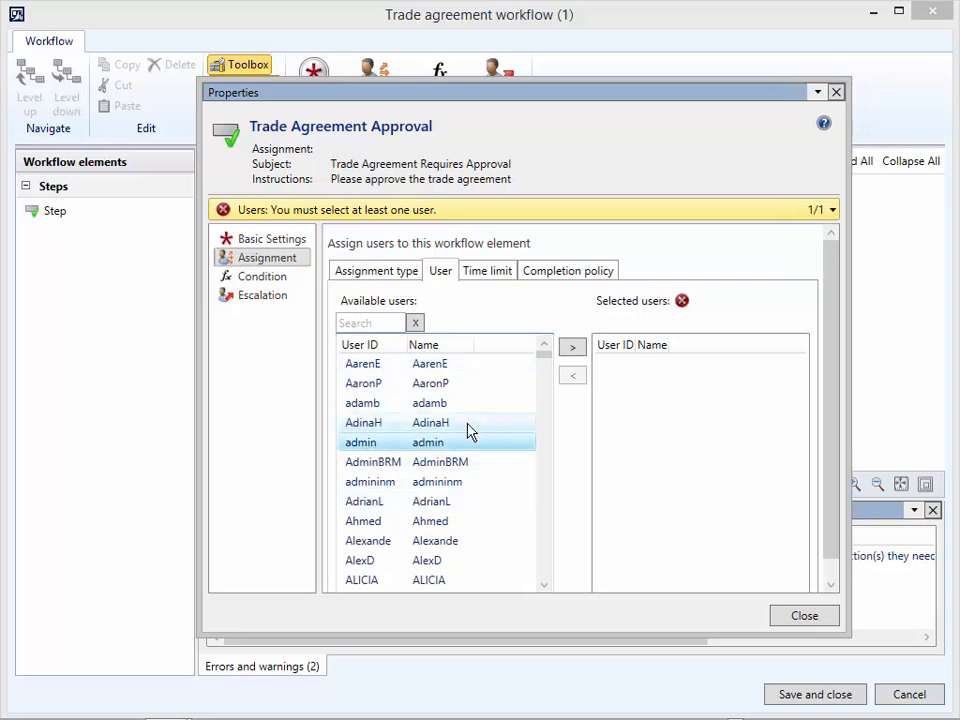
left_click(572, 347)
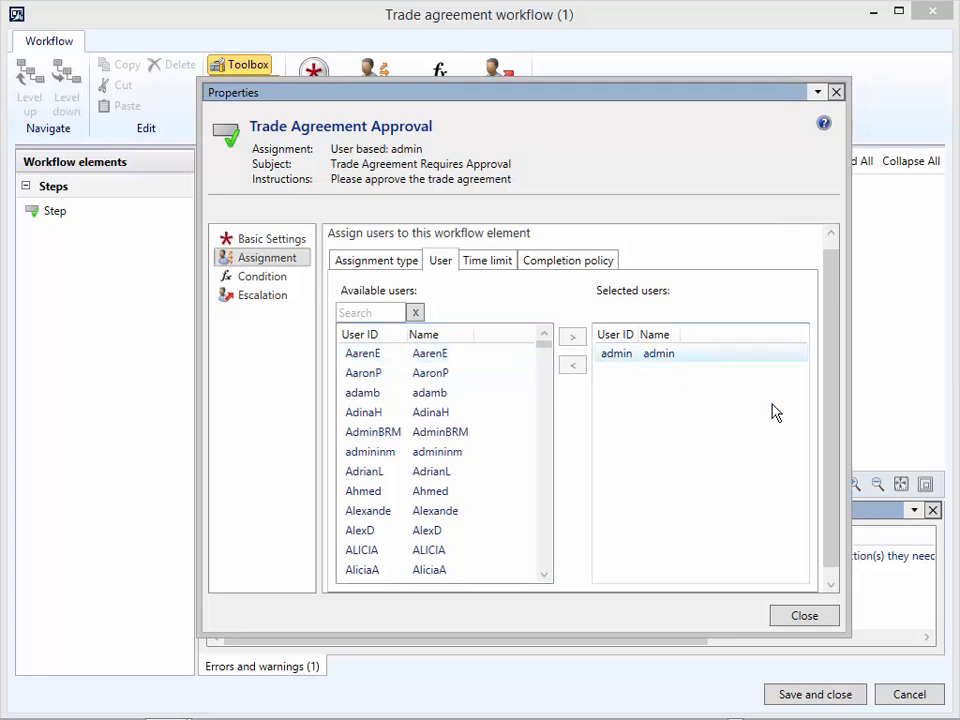
left_click(804, 615)
Enter "Click to submit for approval" as the submission instructions for the whole workflow
double_click(321, 557)
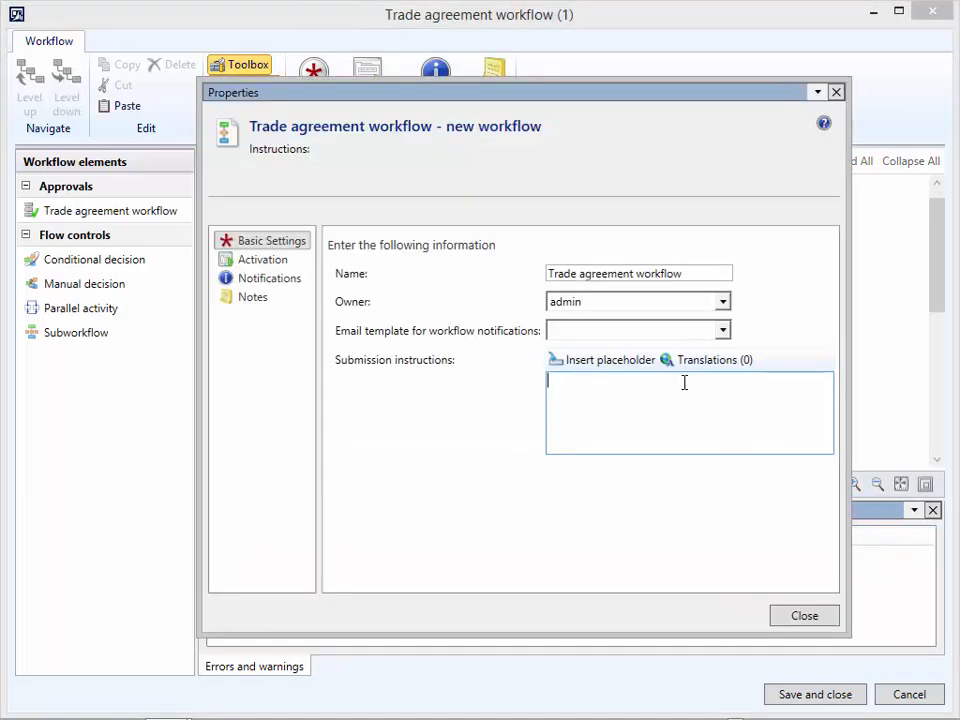
left_click(722, 331)
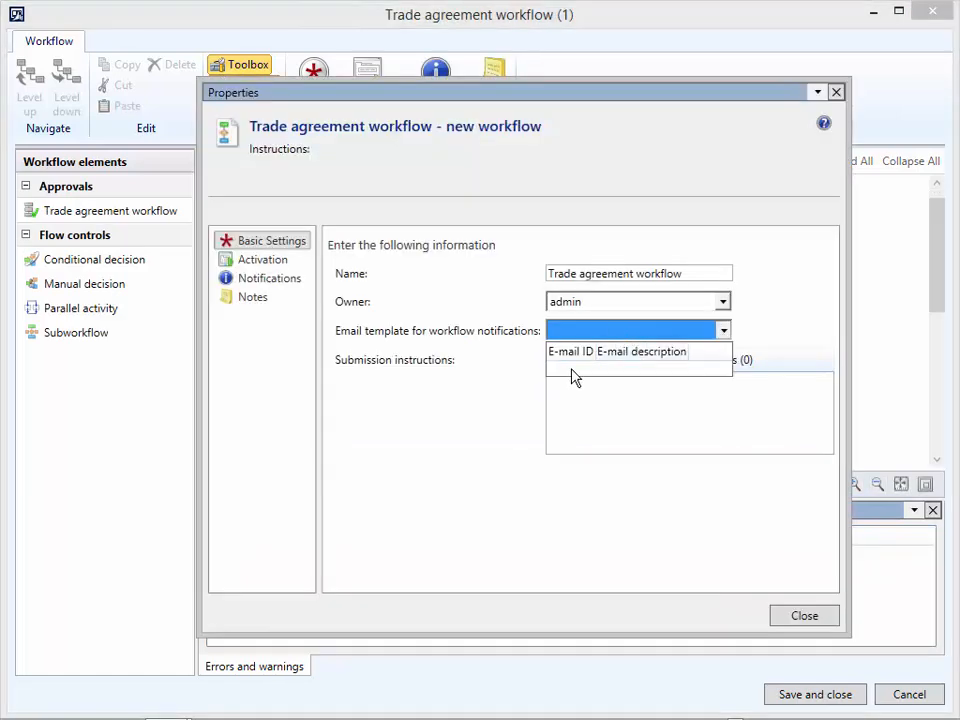
left_click(588, 404)
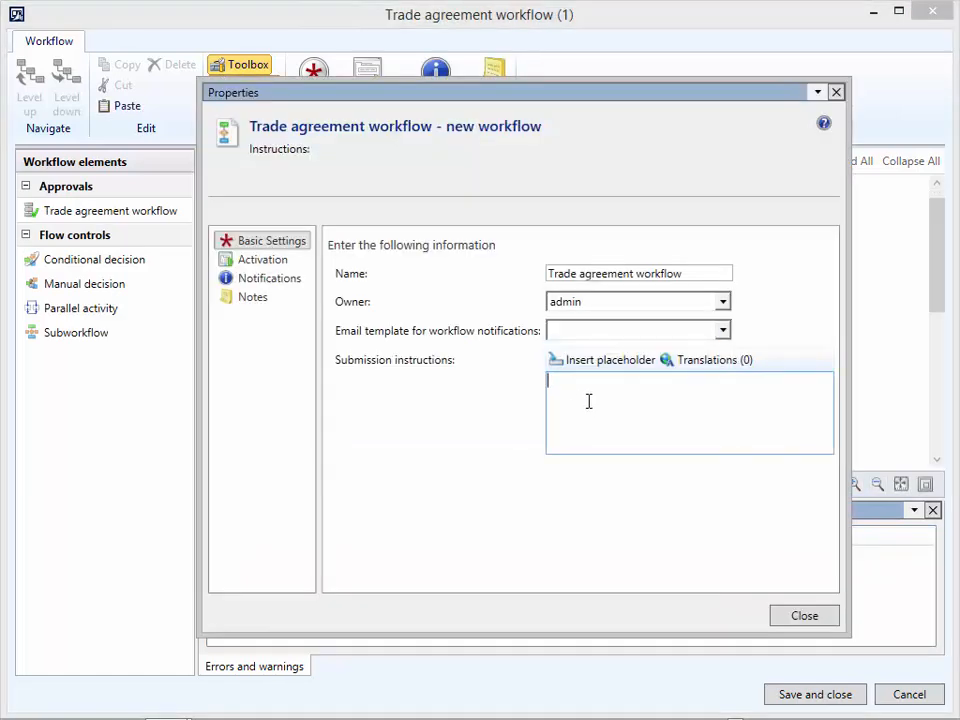
type("Click to")
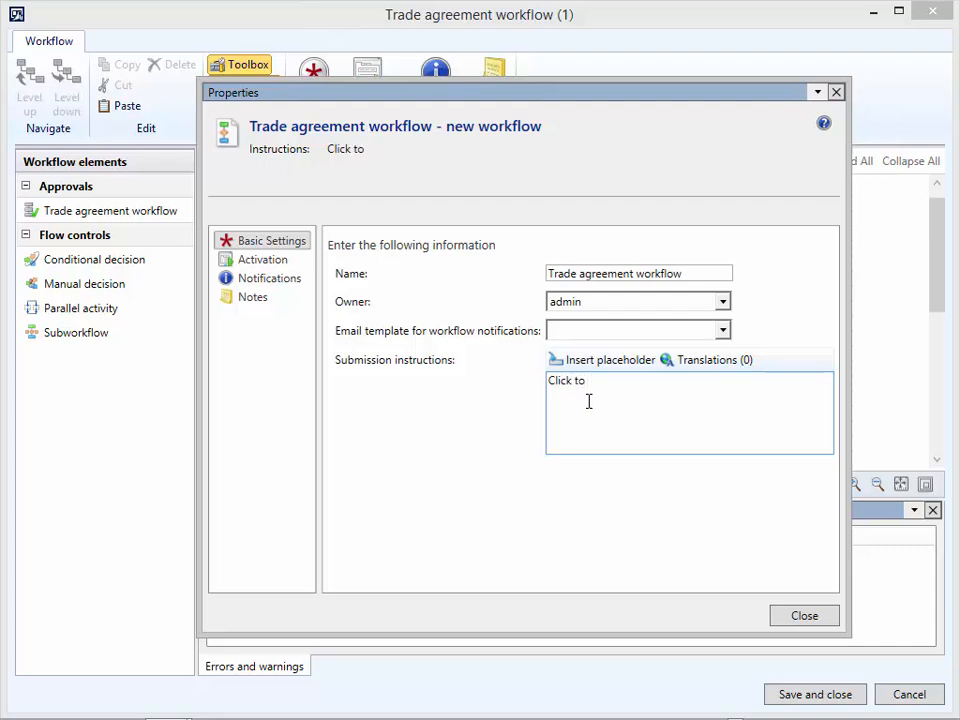
type(" submit for approval")
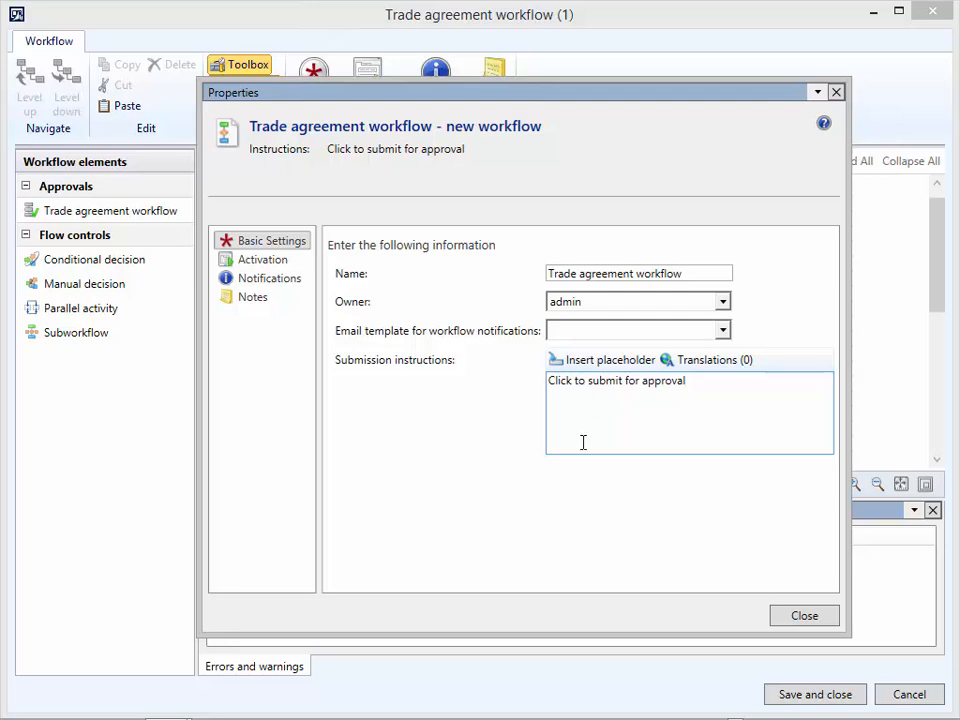
left_click(804, 616)
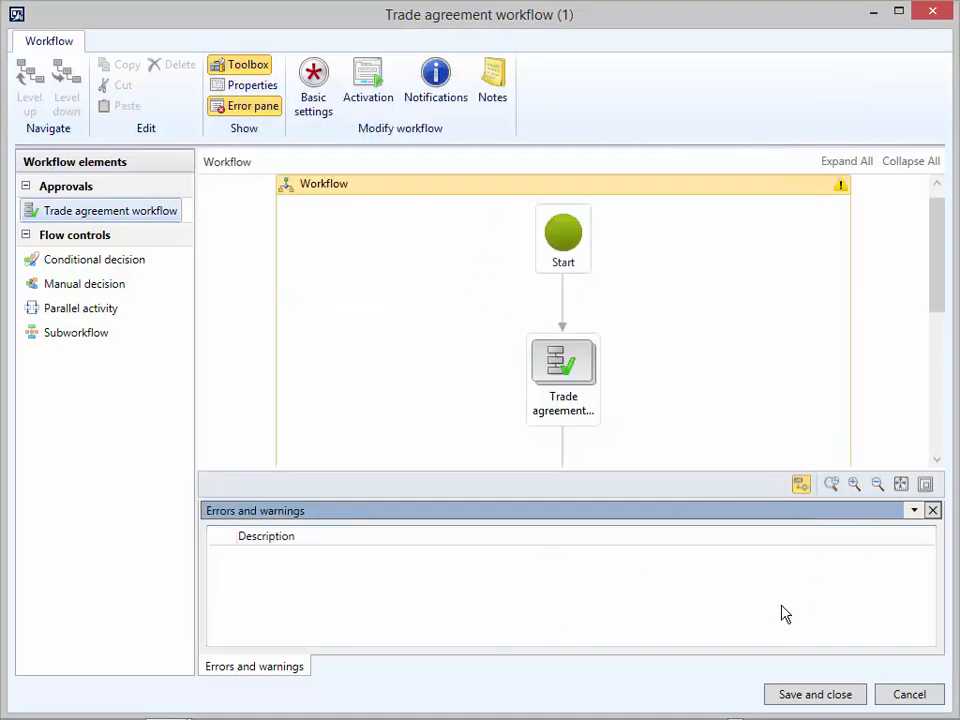
Save and close the trade agreement workflow, choosing to activate the new version
left_click(812, 692)
left_click(560, 470)
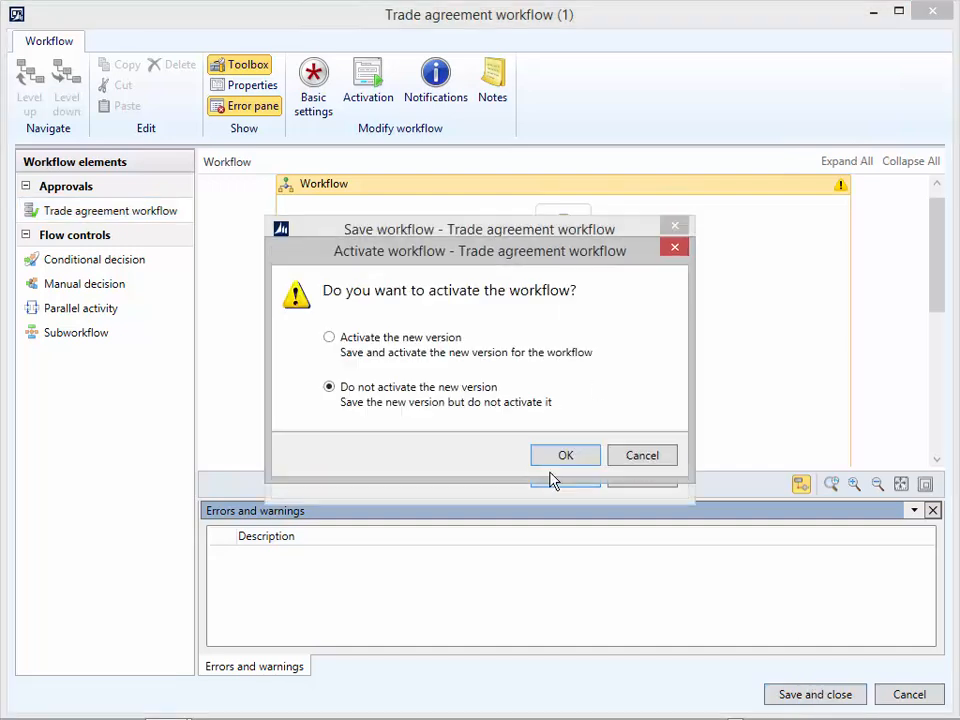
left_click(405, 338)
left_click(572, 452)
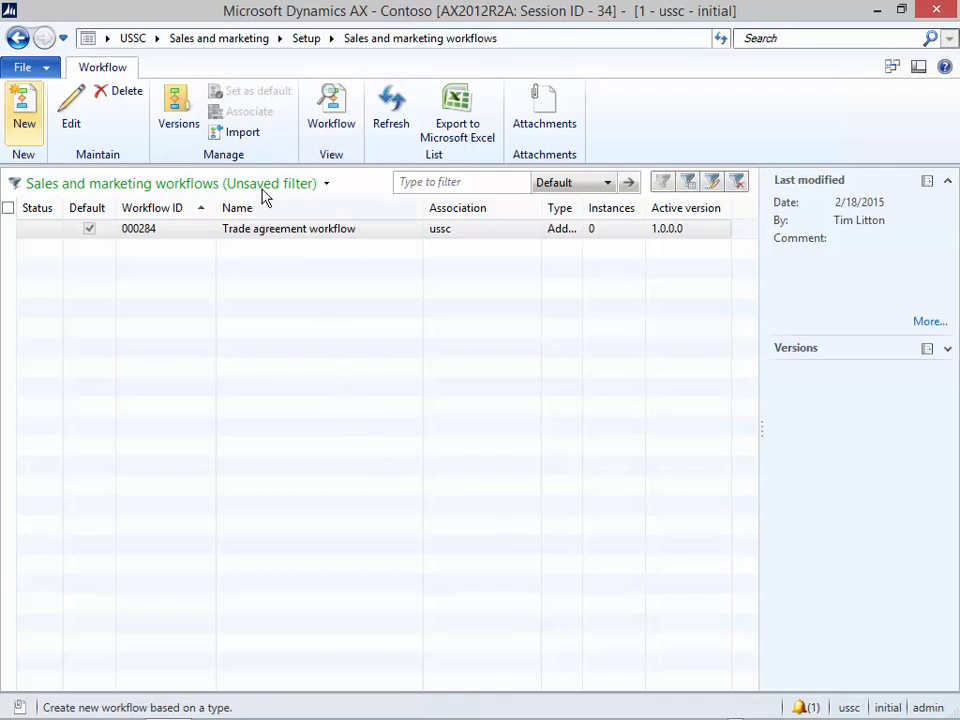
Submit the SALESDISC price/discount agreement journal to the workflow with the comment "Please approve" and widen the Status column
left_click(215, 38)
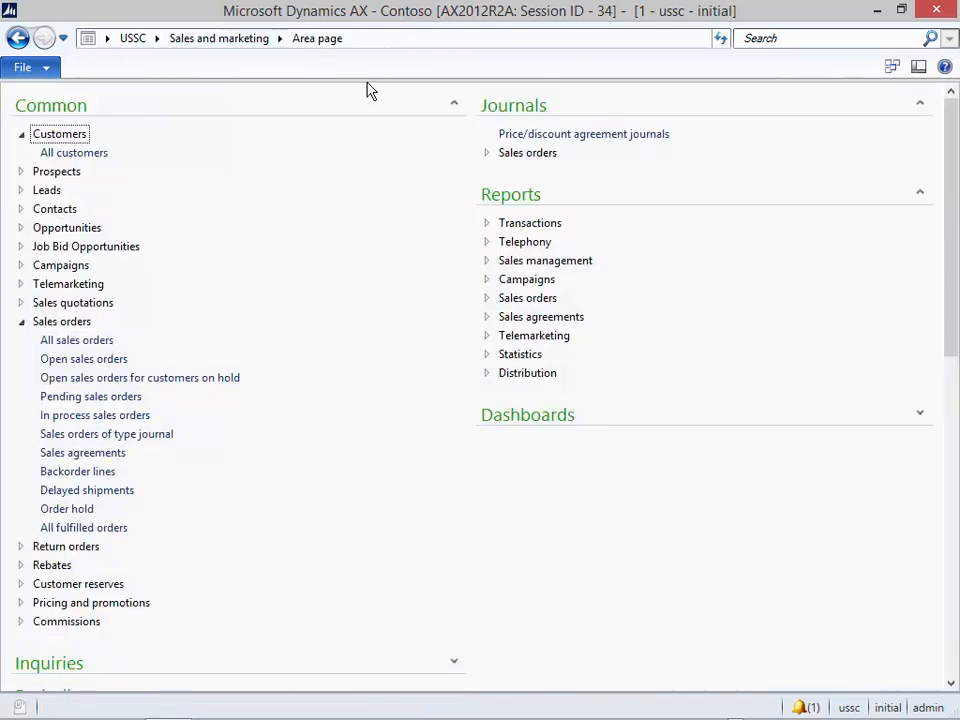
left_click(550, 134)
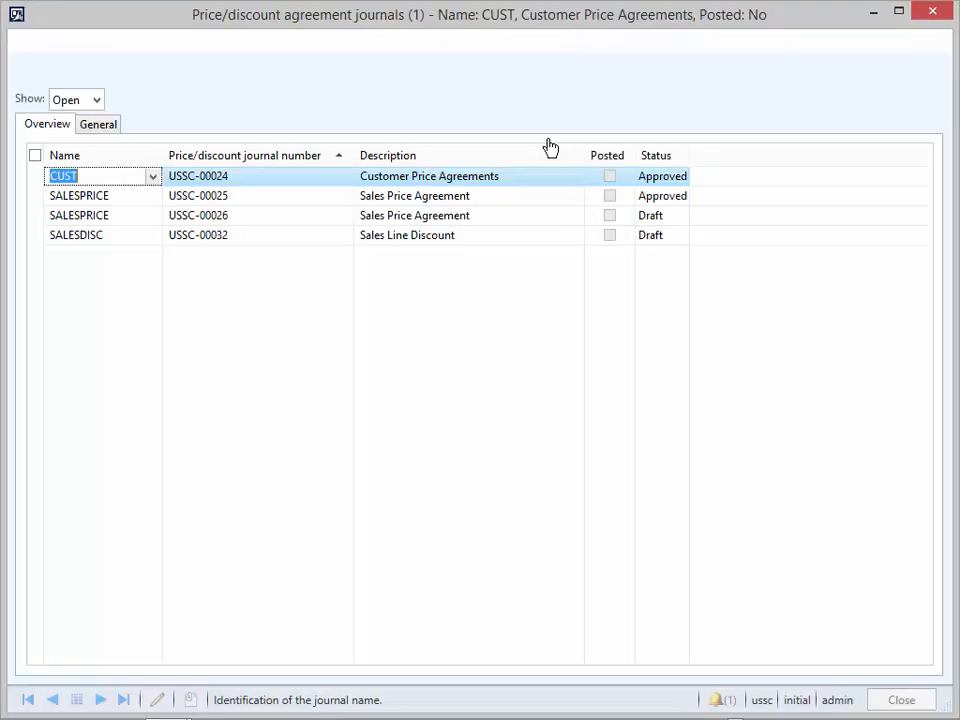
left_click(106, 238)
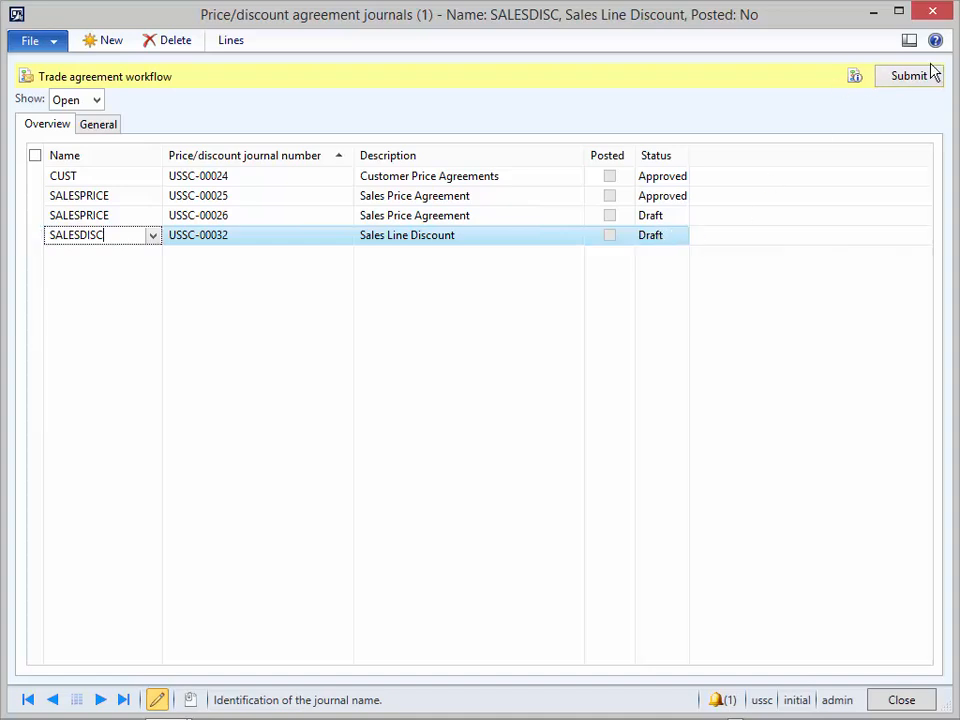
left_click(905, 78)
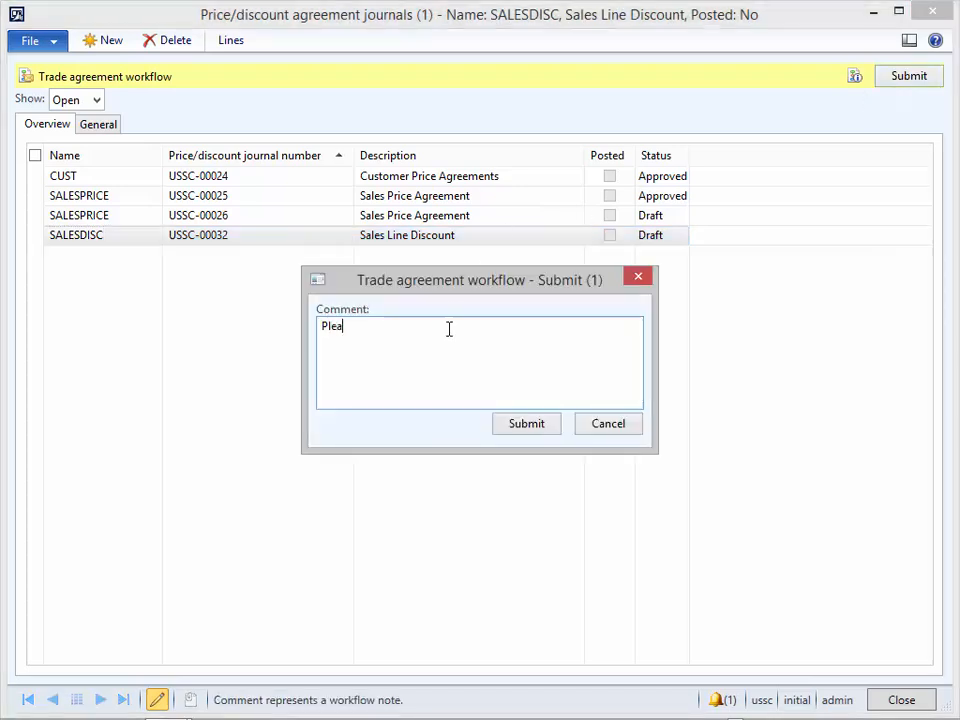
type("Please approve")
left_click(526, 423)
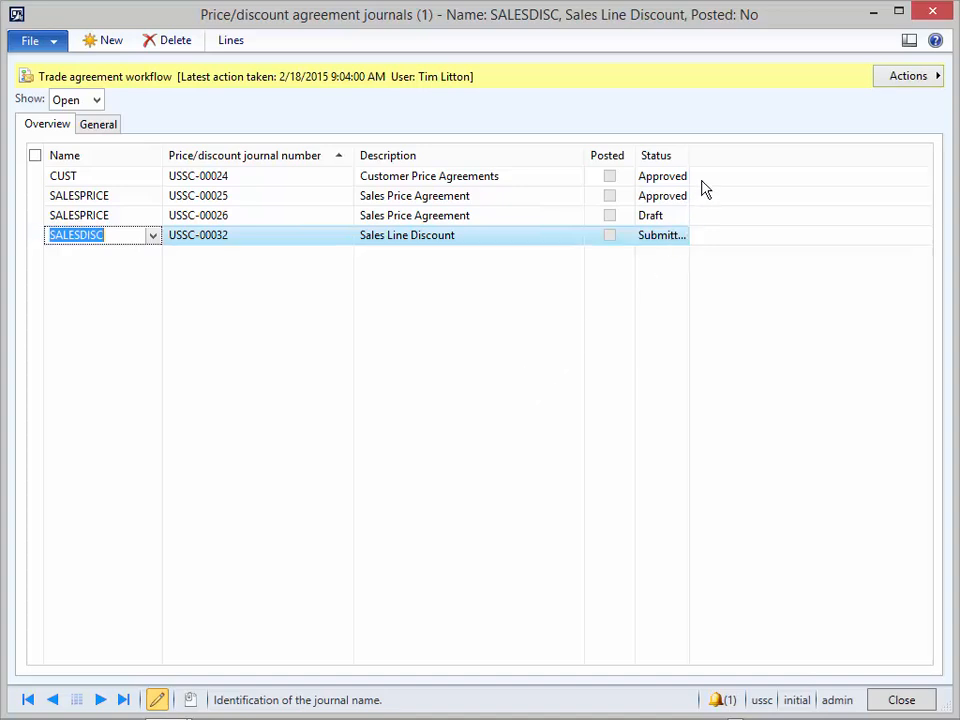
left_click_drag(692, 155, 722, 155)
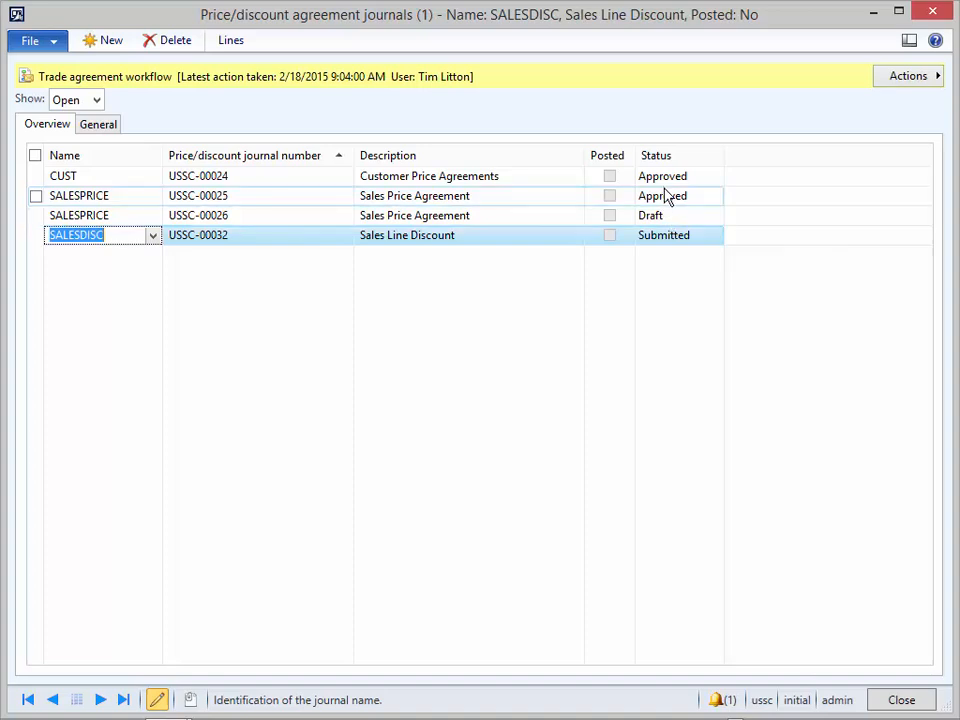
Start the approval of the submitted SALESDISC journal and enter "This looks good" as the comment
left_click(936, 82)
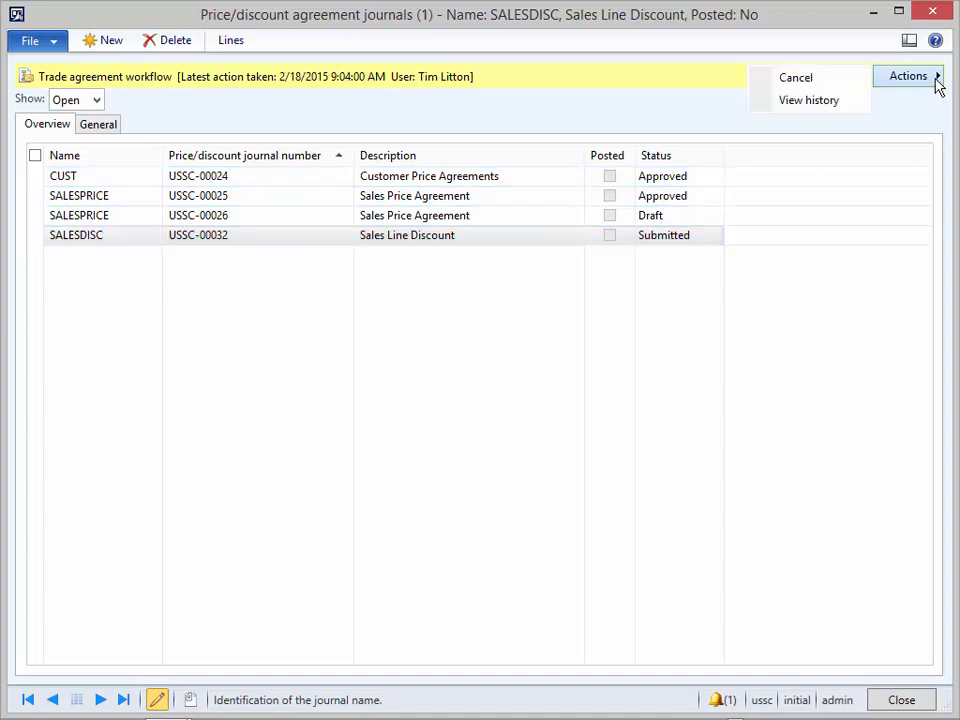
left_click(842, 255)
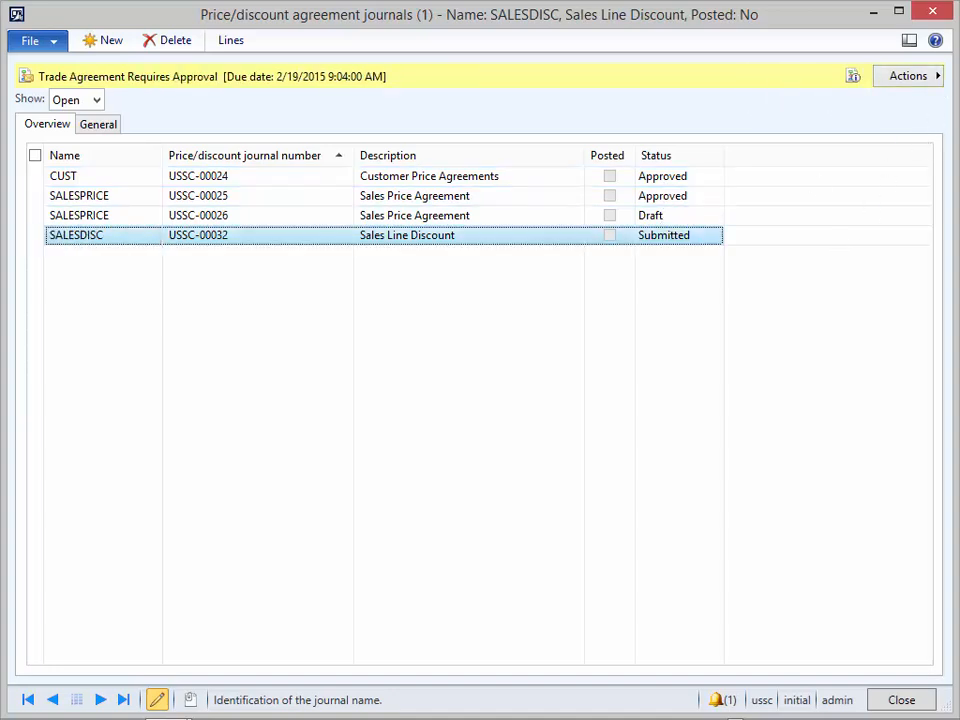
left_click(905, 80)
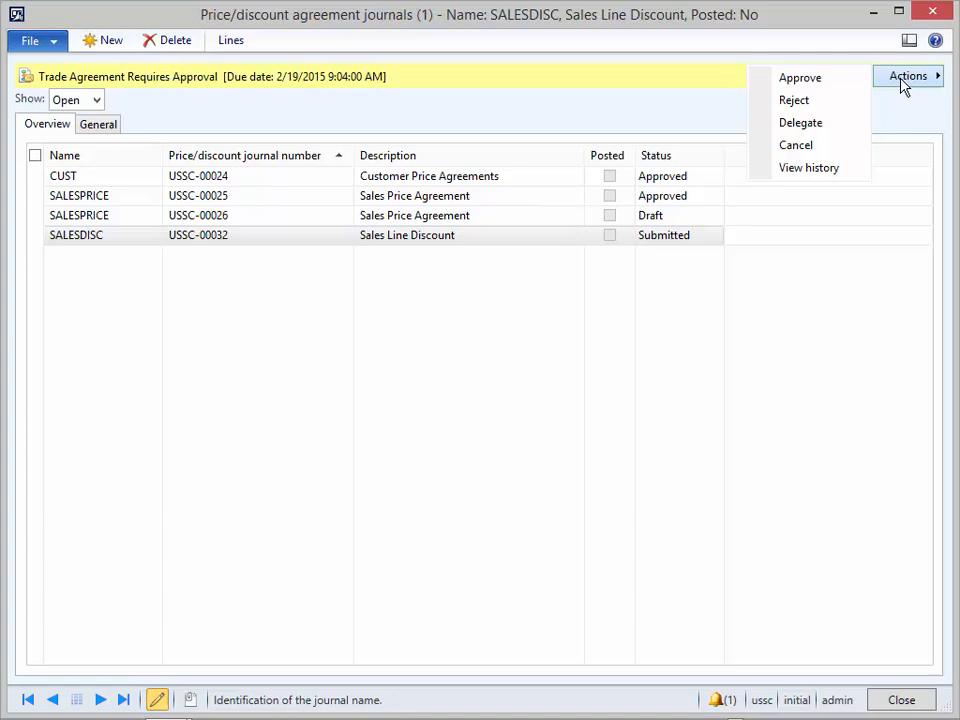
left_click(799, 80)
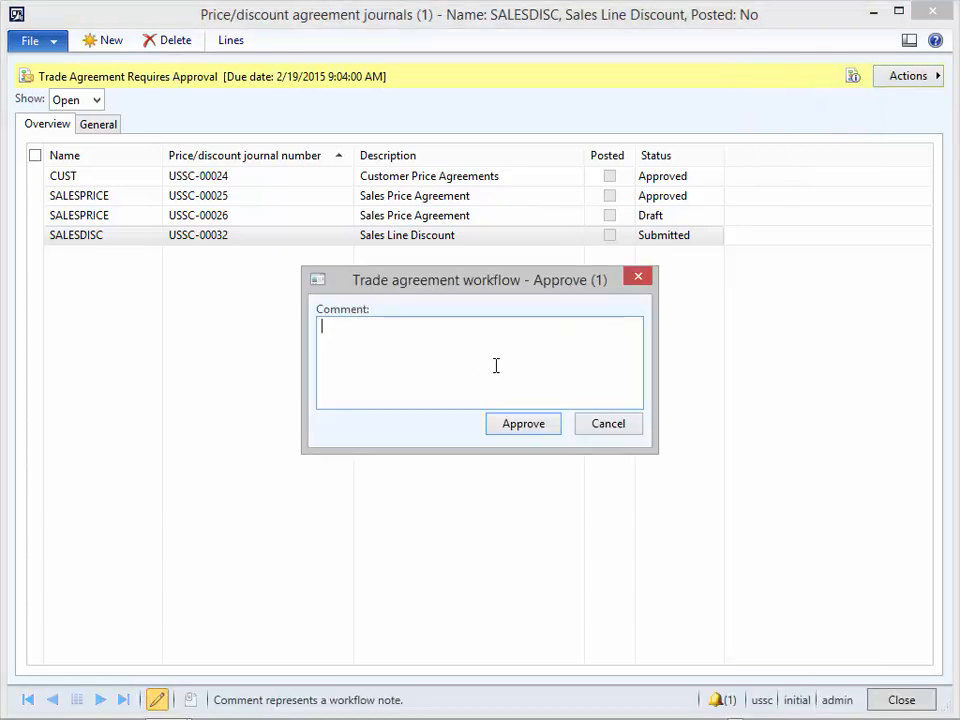
type("This looks good")
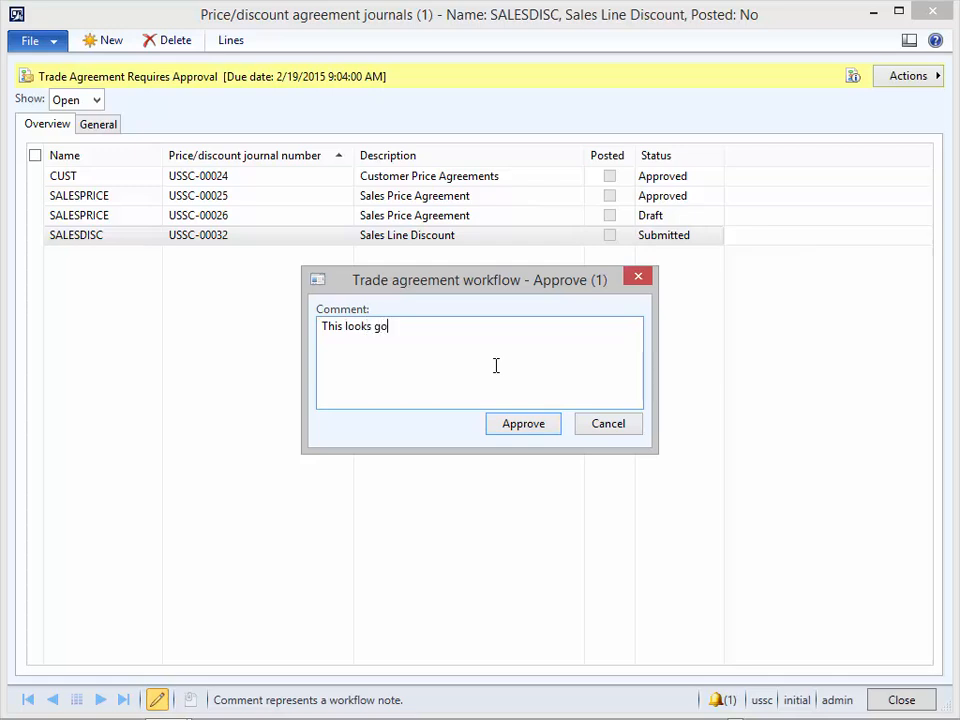
Check the notification list for the trade agreement approval request and complete the approval of the SALESDISC journal
left_click(722, 699)
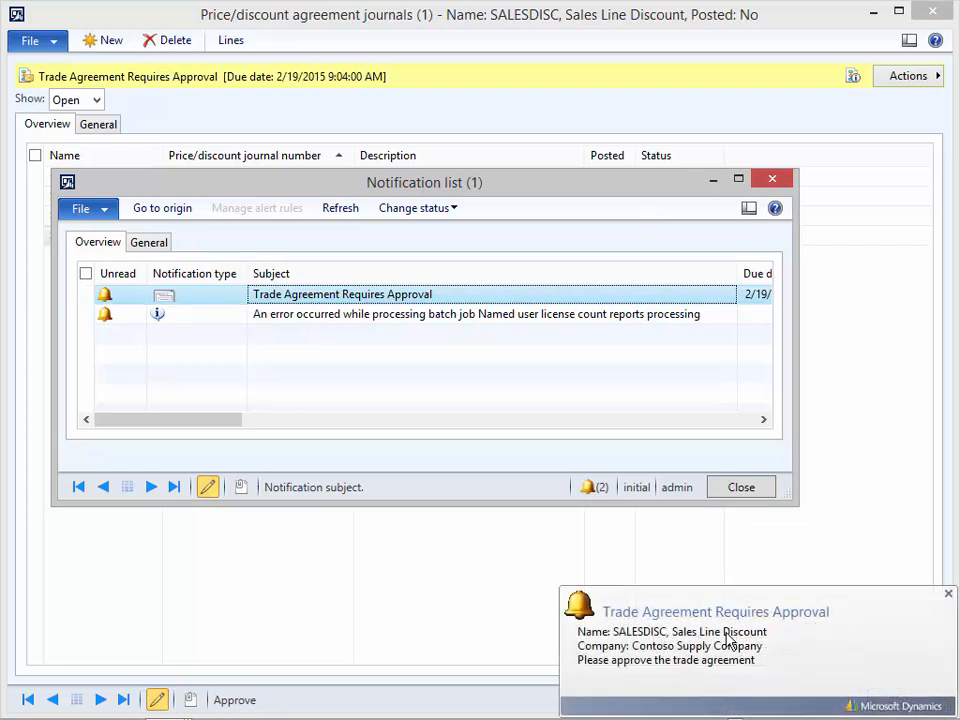
key("alt+Tab")
key("Tab")
key("Tab")
key("Tab")
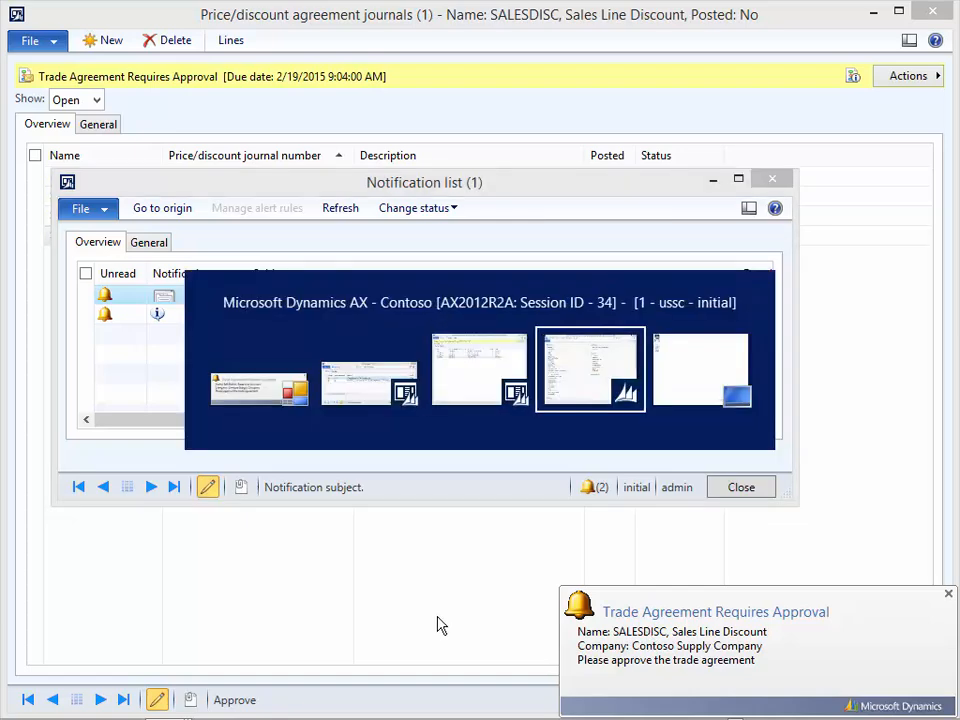
key("Tab")
key("Tab")
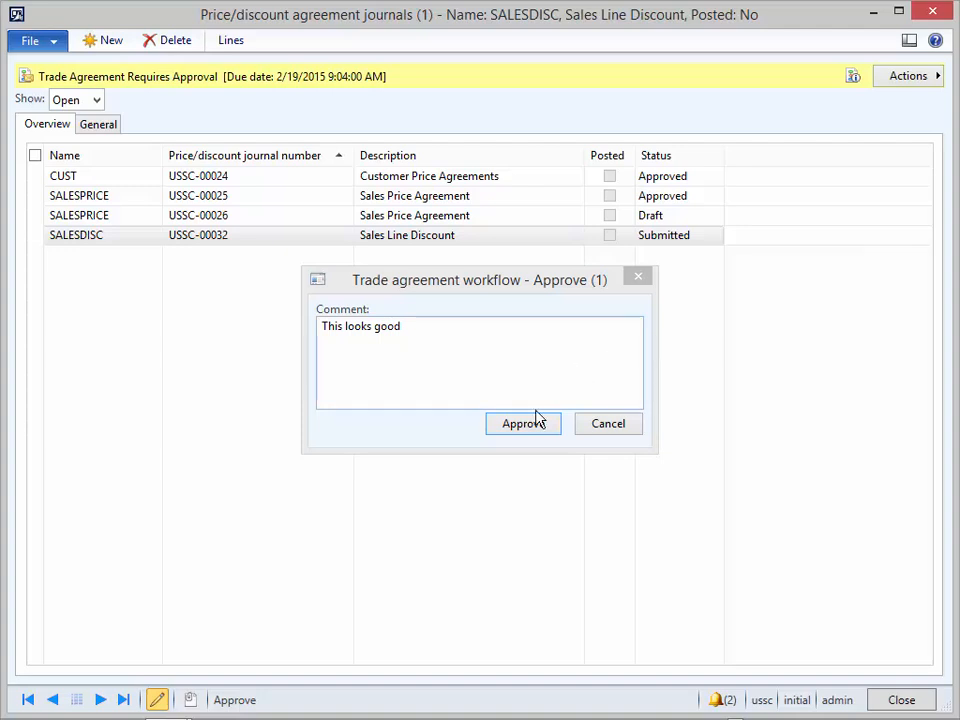
left_click(537, 428)
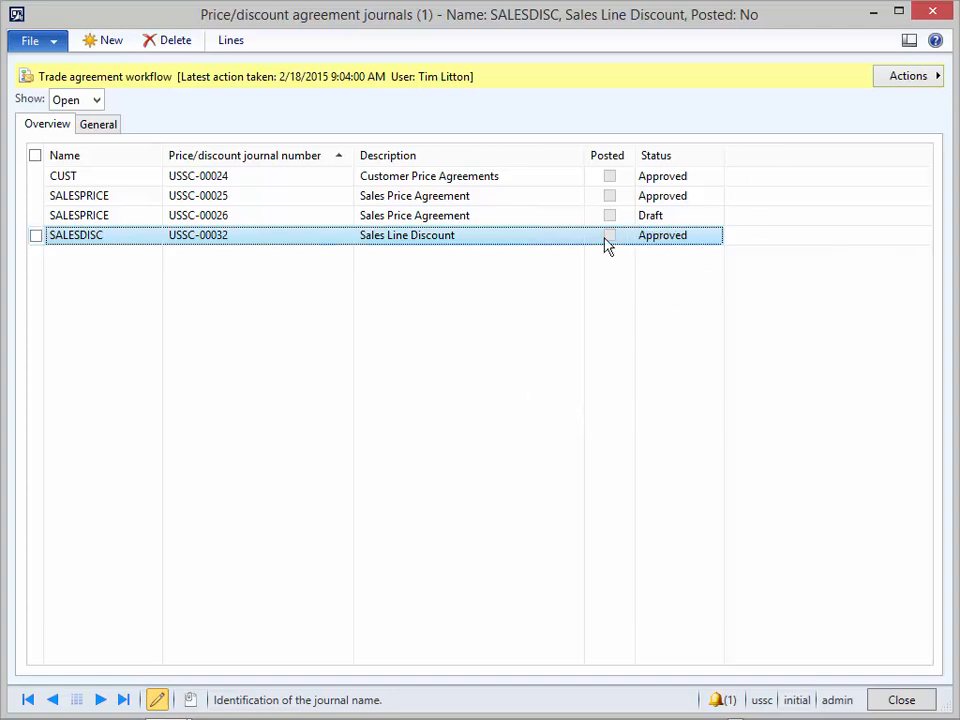
Post the approved SALESDISC journal from its lines without batch processing and close the journals form
left_click(231, 41)
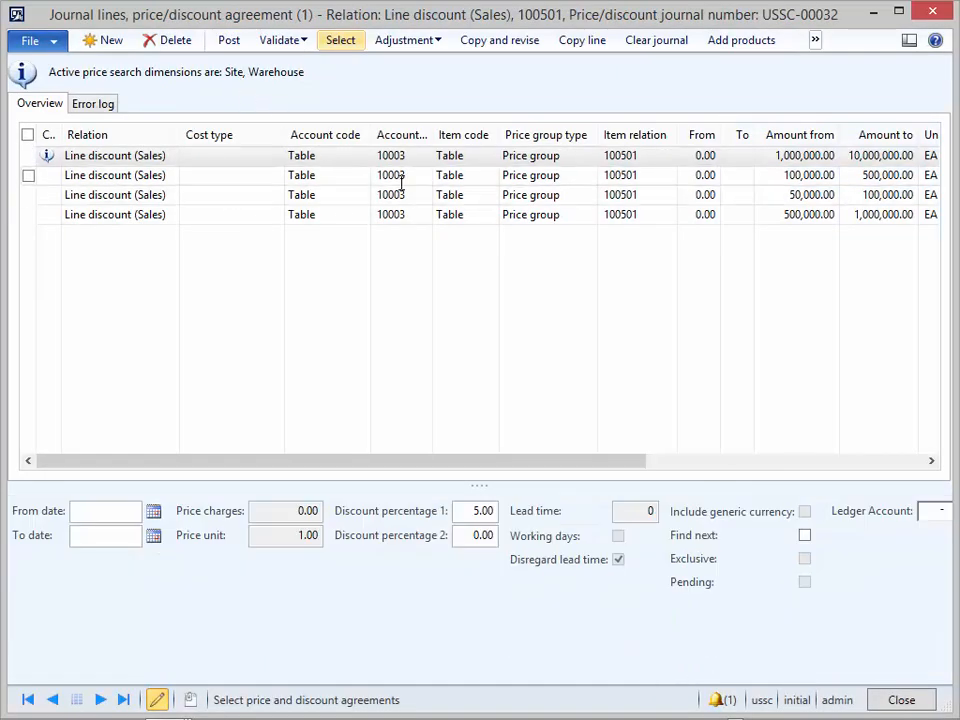
left_click(229, 41)
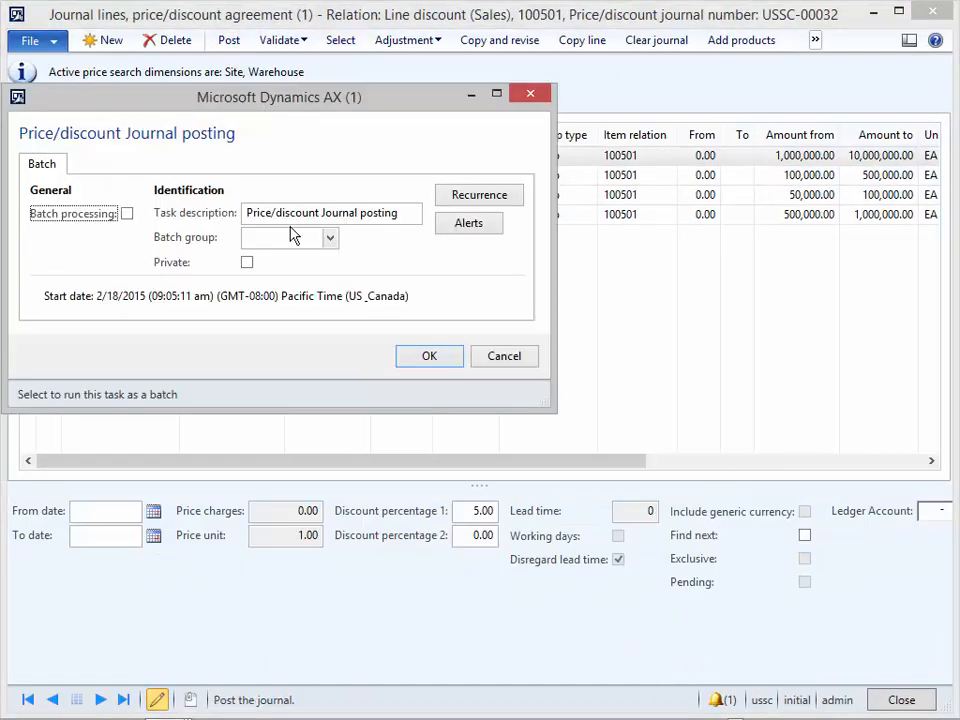
left_click(430, 360)
left_click(281, 465)
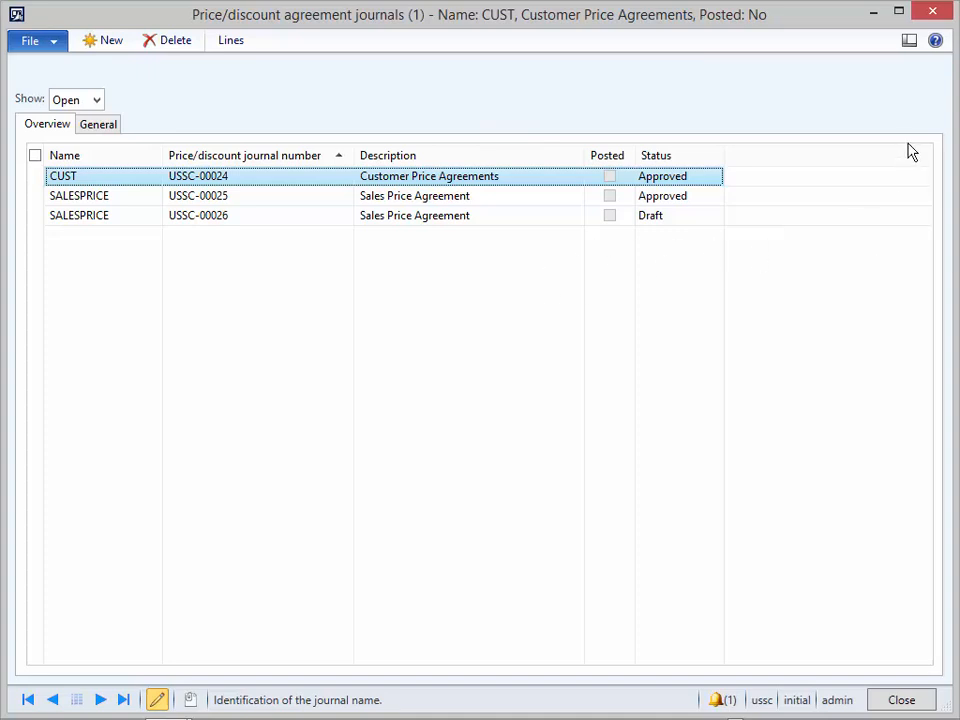
left_click(931, 12)
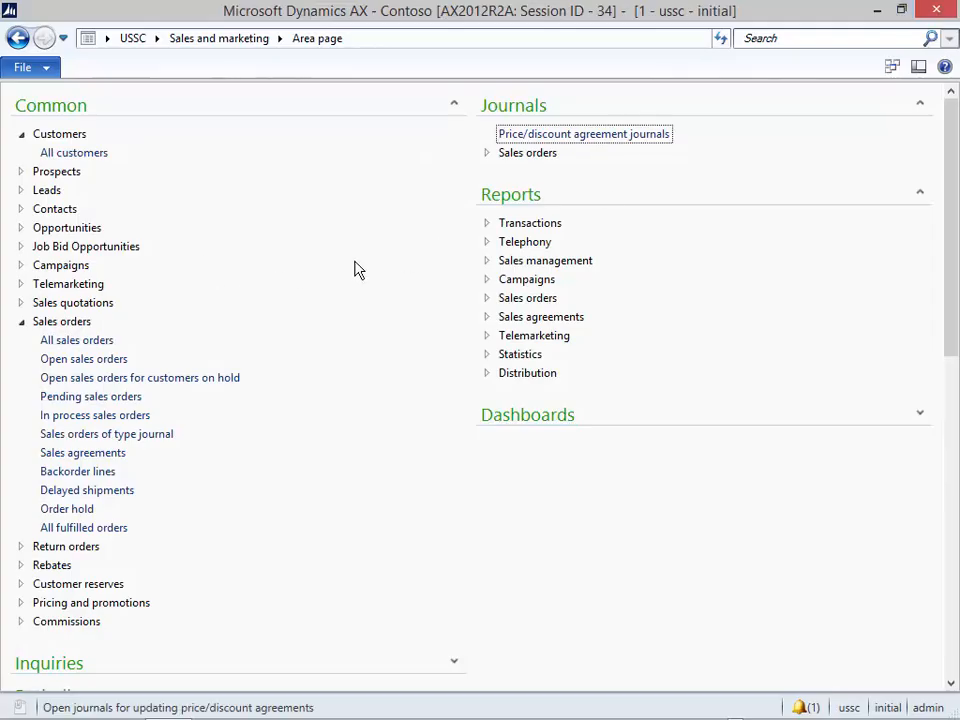
Open the last sales order for MANTENIMIENTO Y SERVICIO INDUSTRIAL and set the quantity of item 100501 to 10
left_click(92, 341)
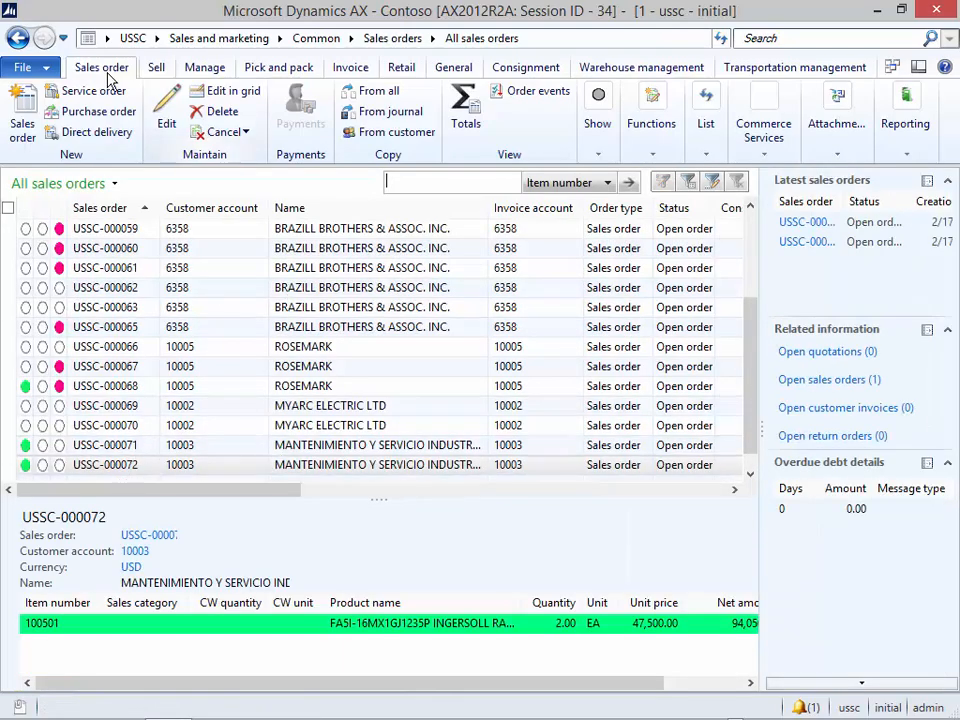
left_click(302, 463)
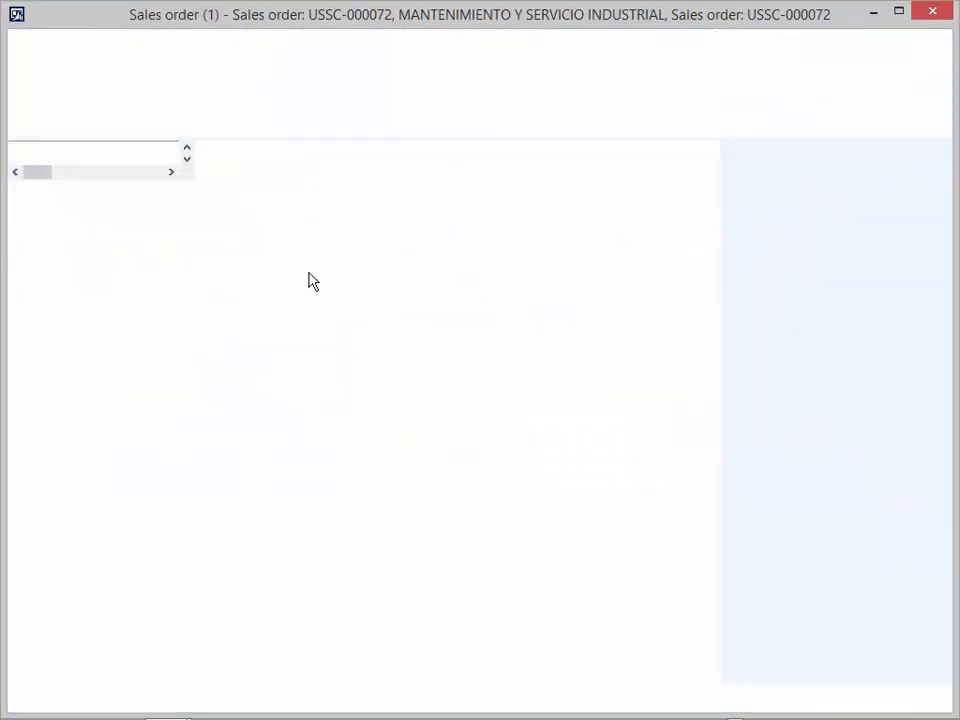
left_click(341, 276)
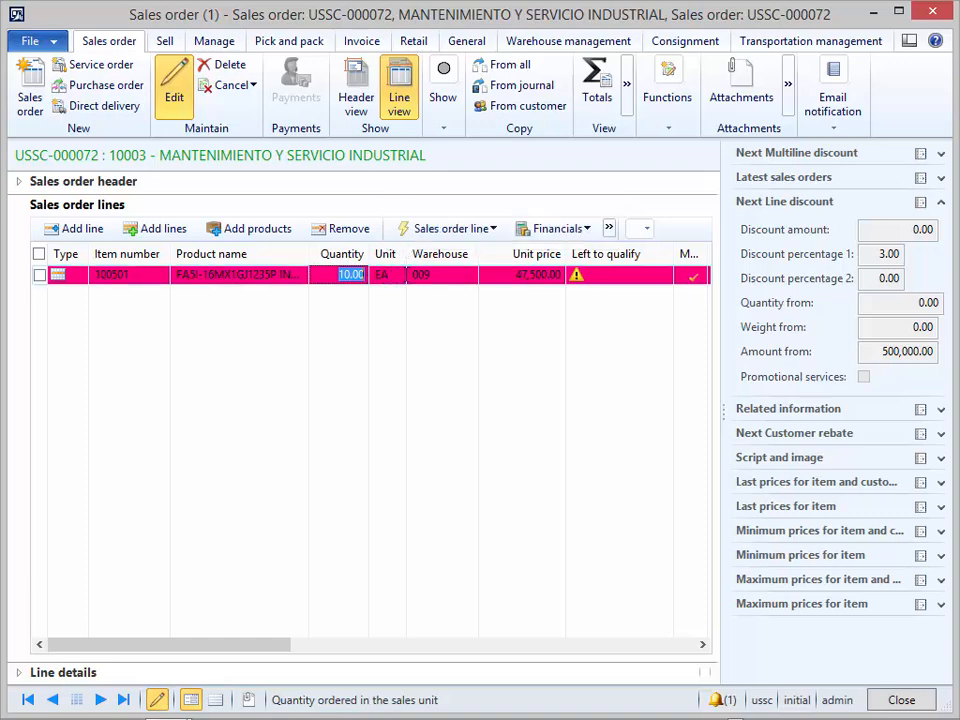
Open the quantity of the item 100501 sales order line for editing again
mouse_move(404, 273)
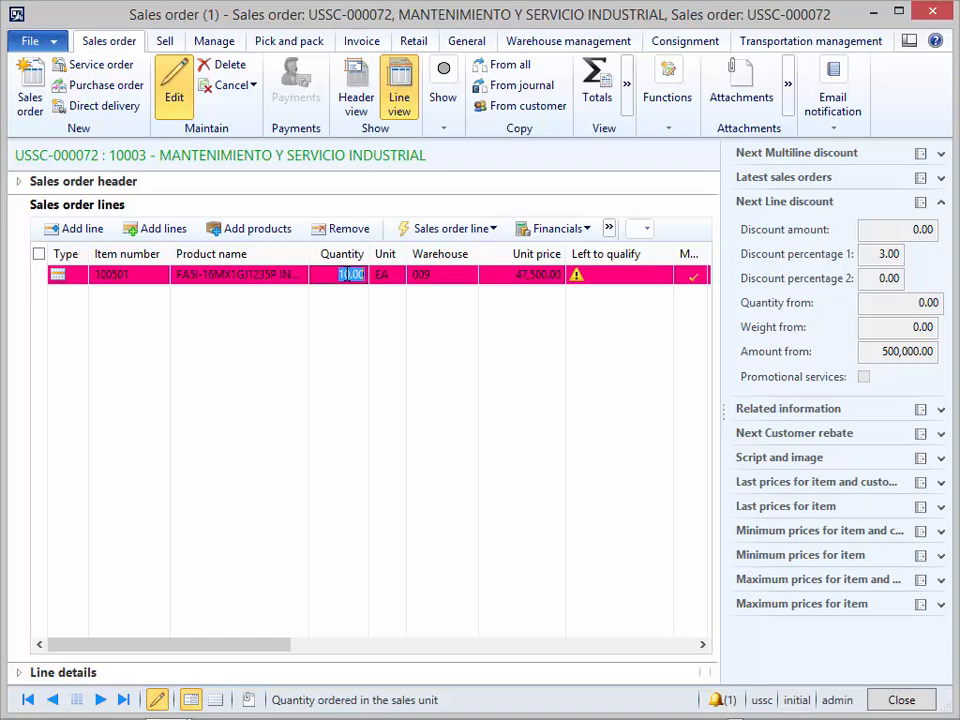
left_click(367, 273)
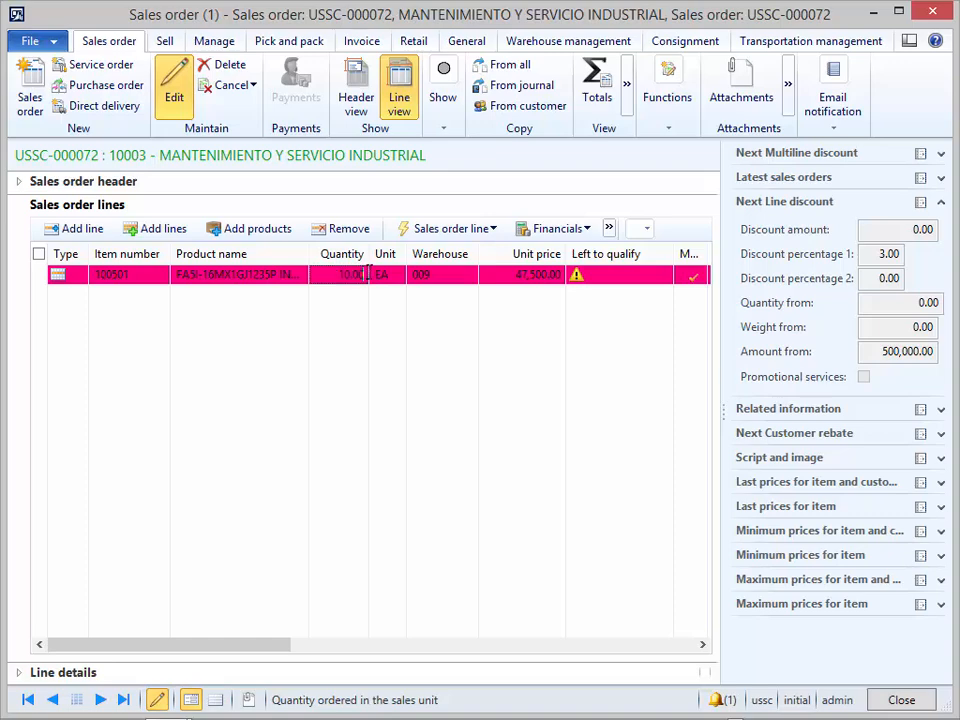